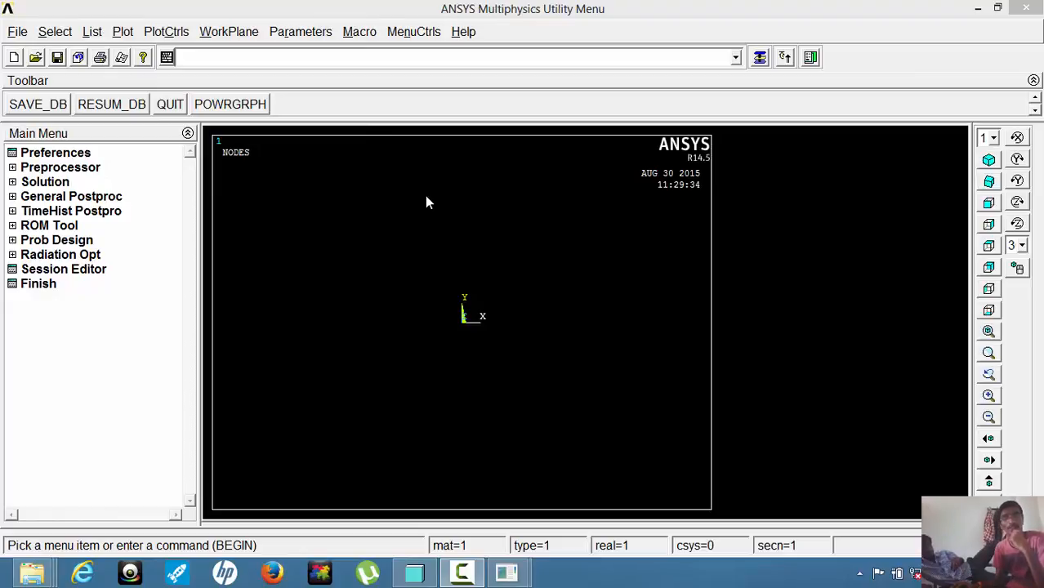
Set the unit system by entering the command /UNITS,SI,MM.
click(249, 58)
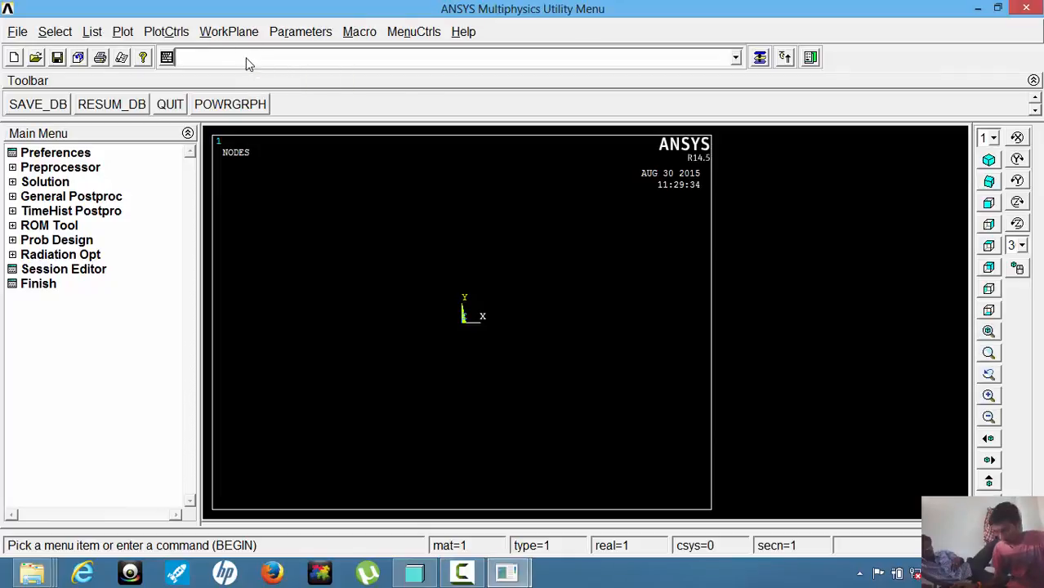
text(/)
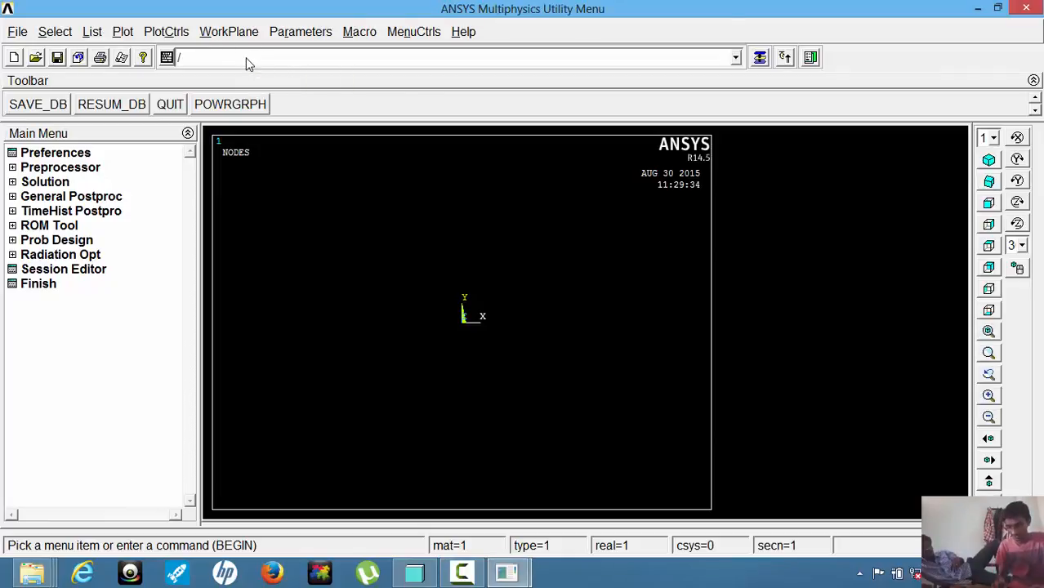
text(UNIT)
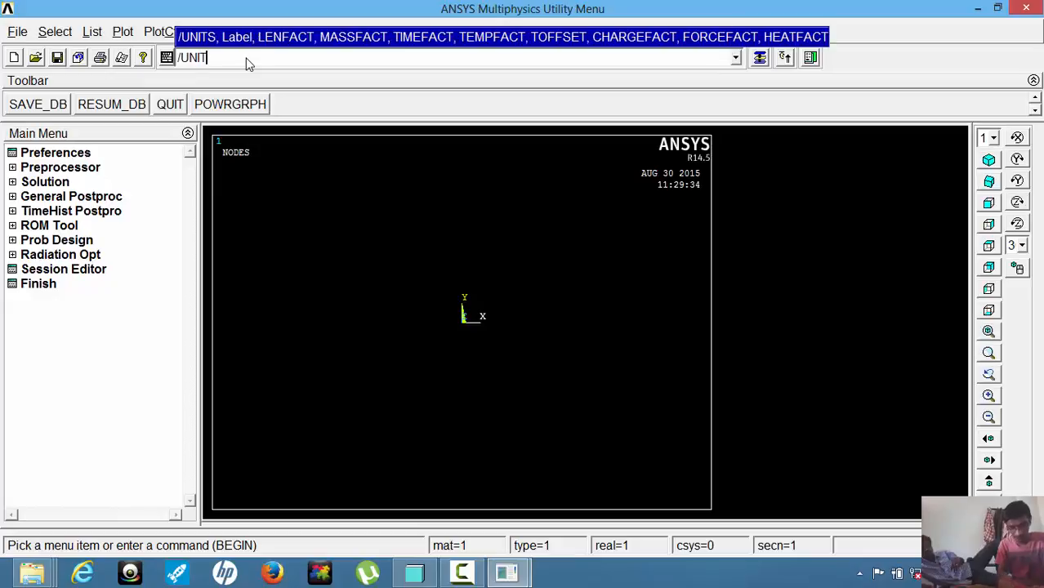
text(S,SI)
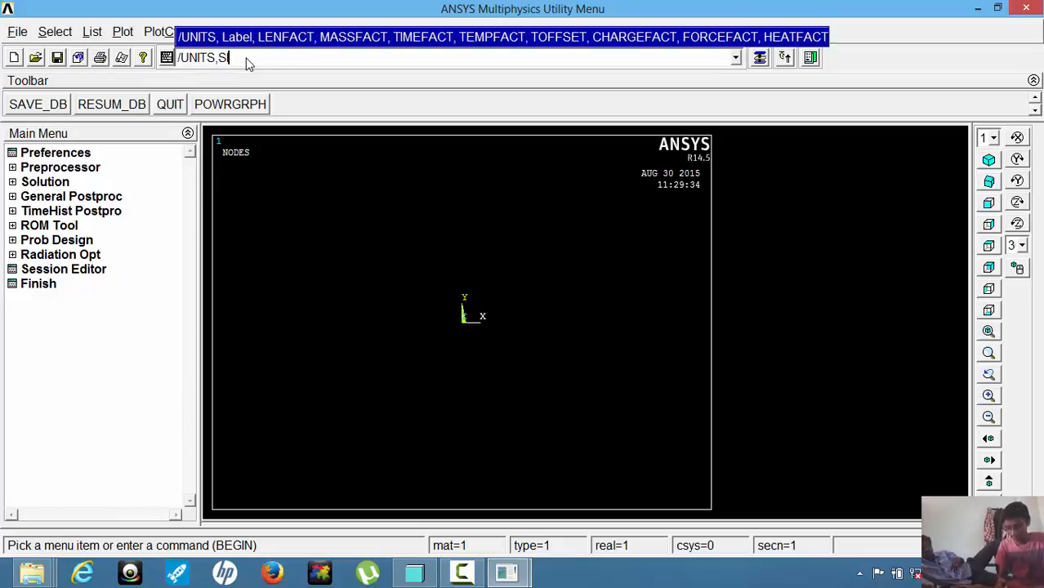
text(,MM)
key(Return)
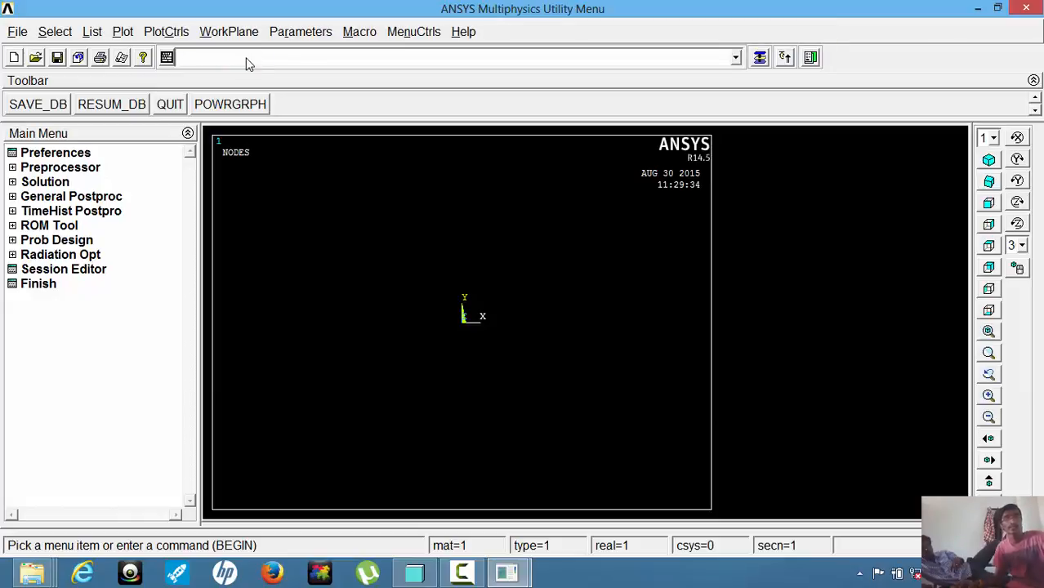
Change the jobname to "S. LINEAR LAYER".
click(16, 31)
click(59, 72)
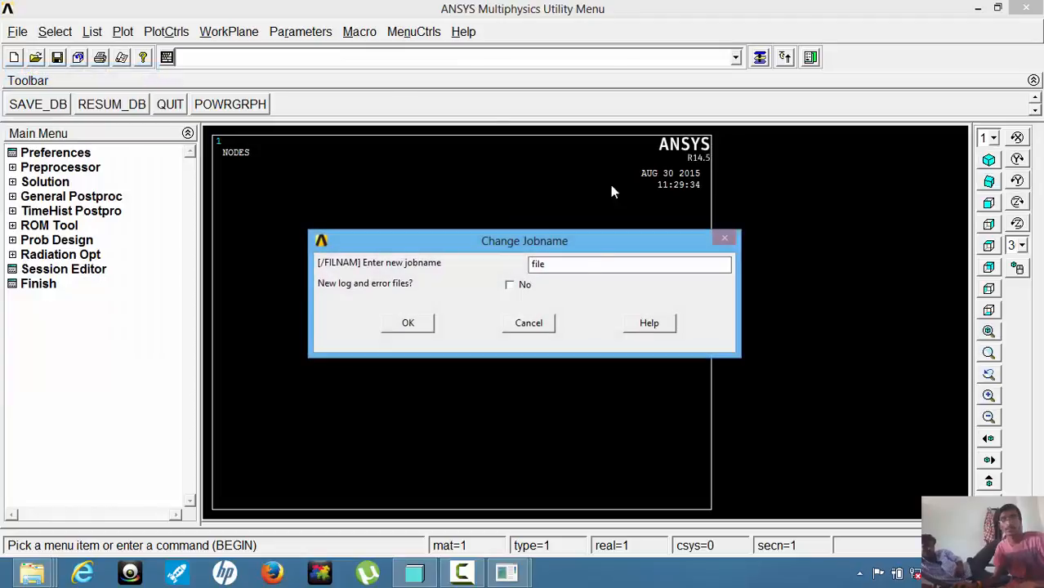
drag(563, 268, 483, 270)
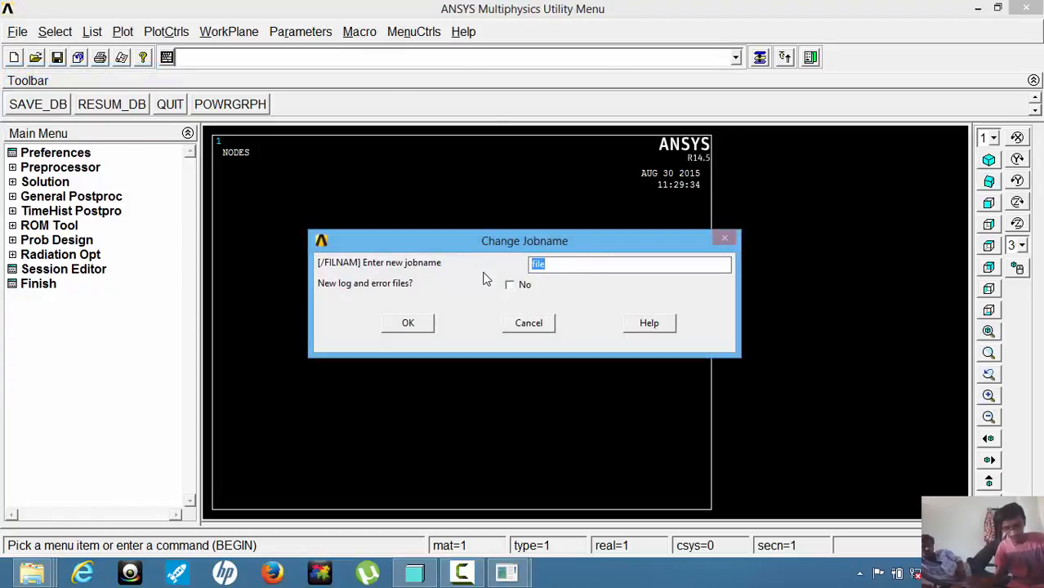
text(S)
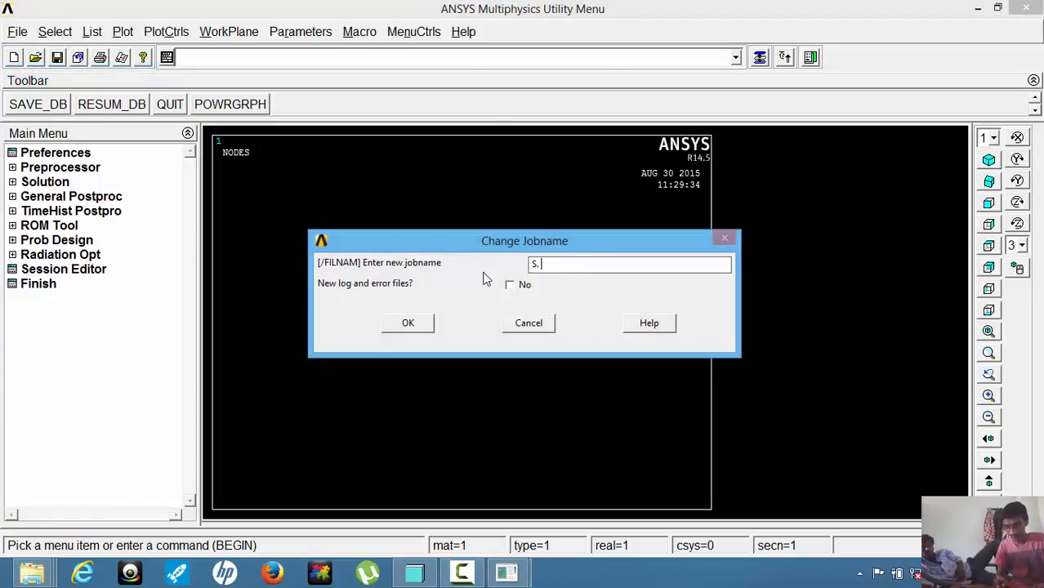
text(. LINEAR)
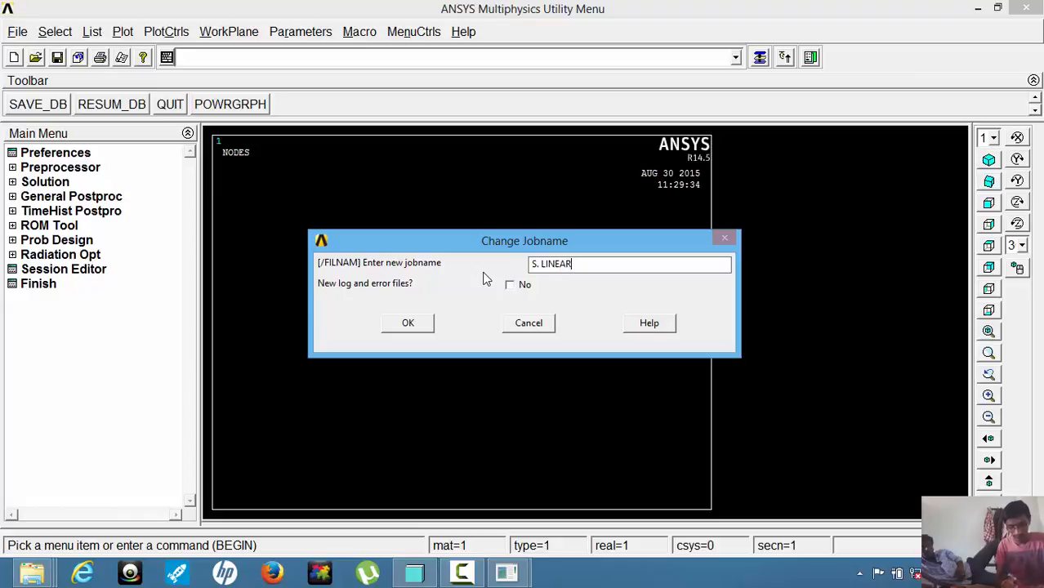
text( LAY)
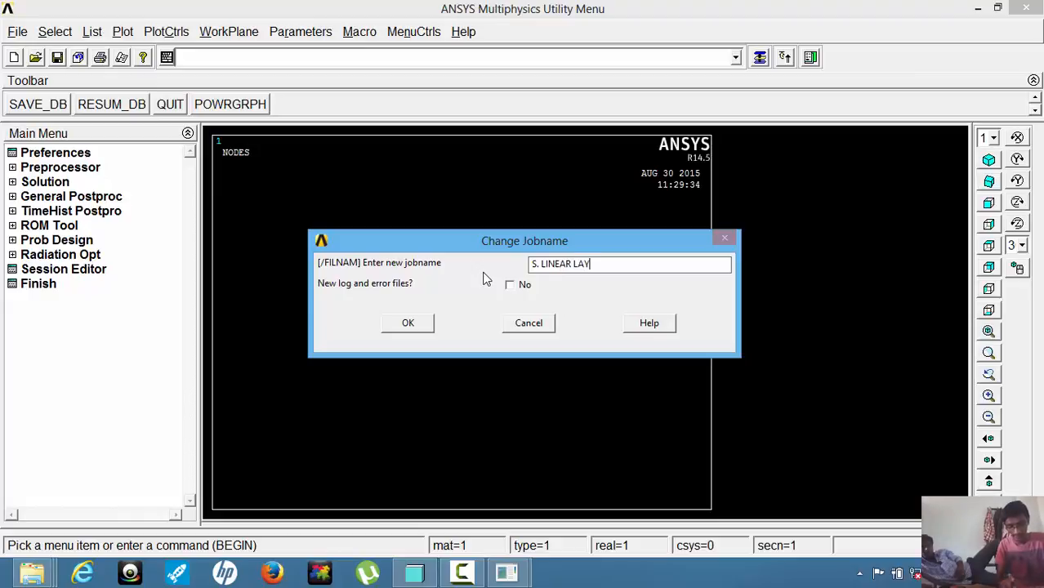
text(ER)
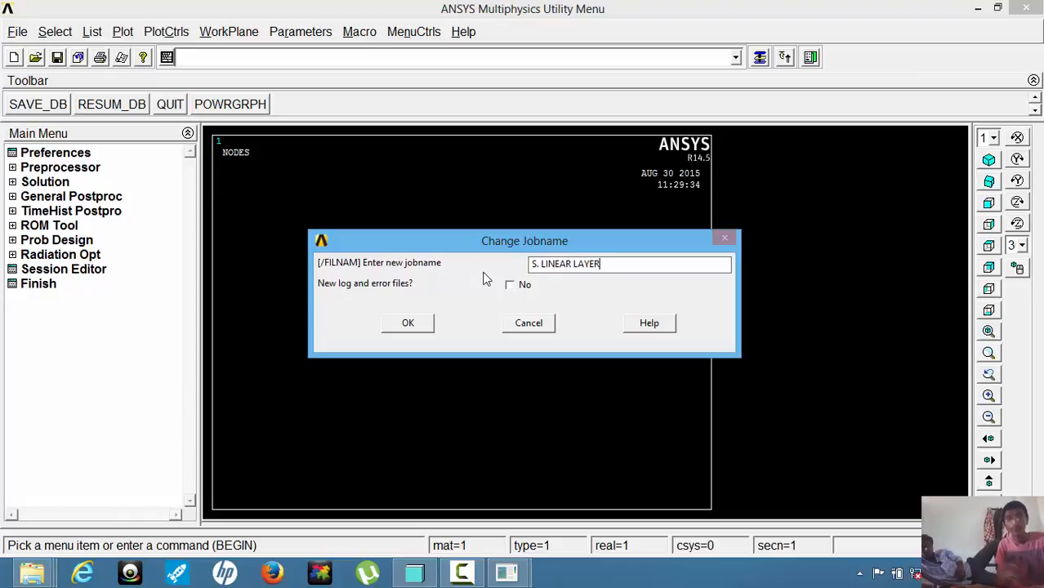
click(407, 325)
Change the working directory to the ANSYS folder on drive E.
click(24, 32)
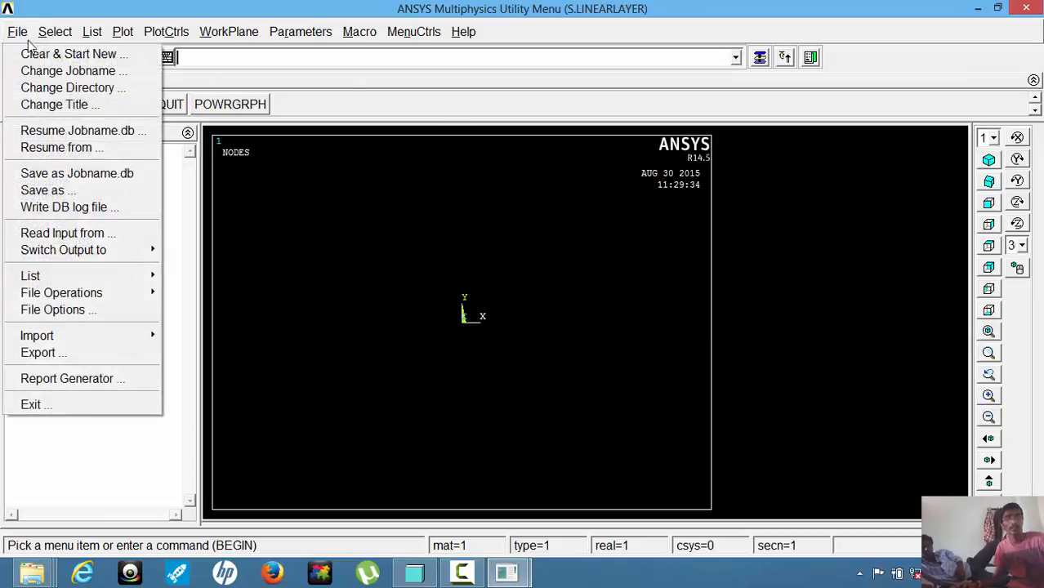
click(38, 86)
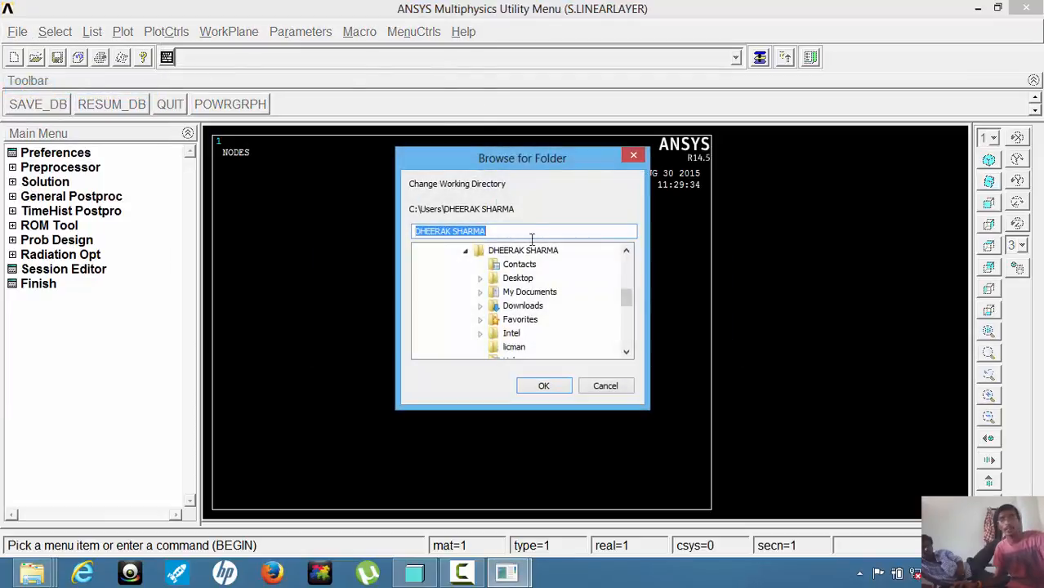
drag(625, 299, 630, 360)
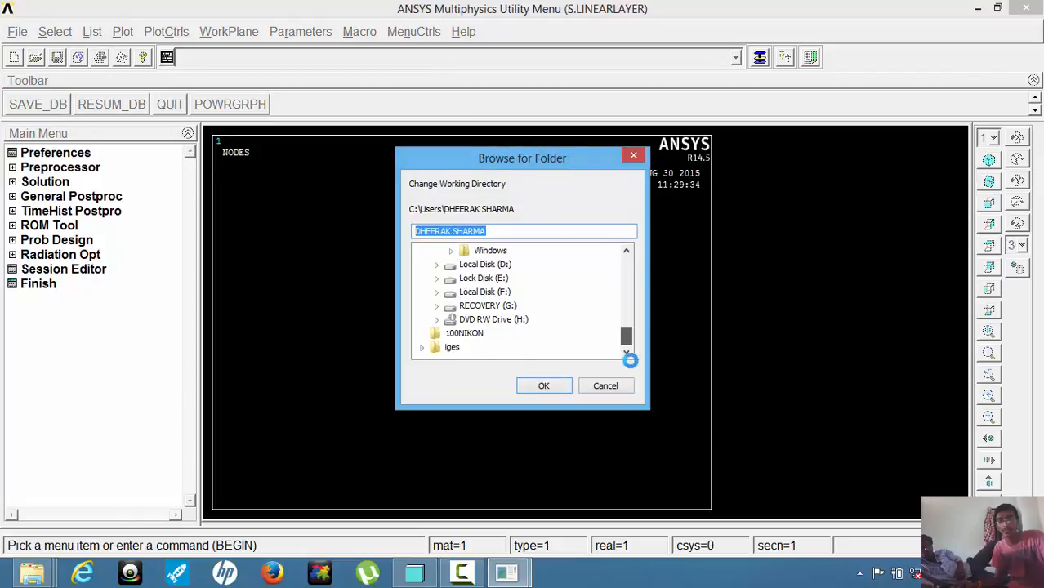
click(482, 278)
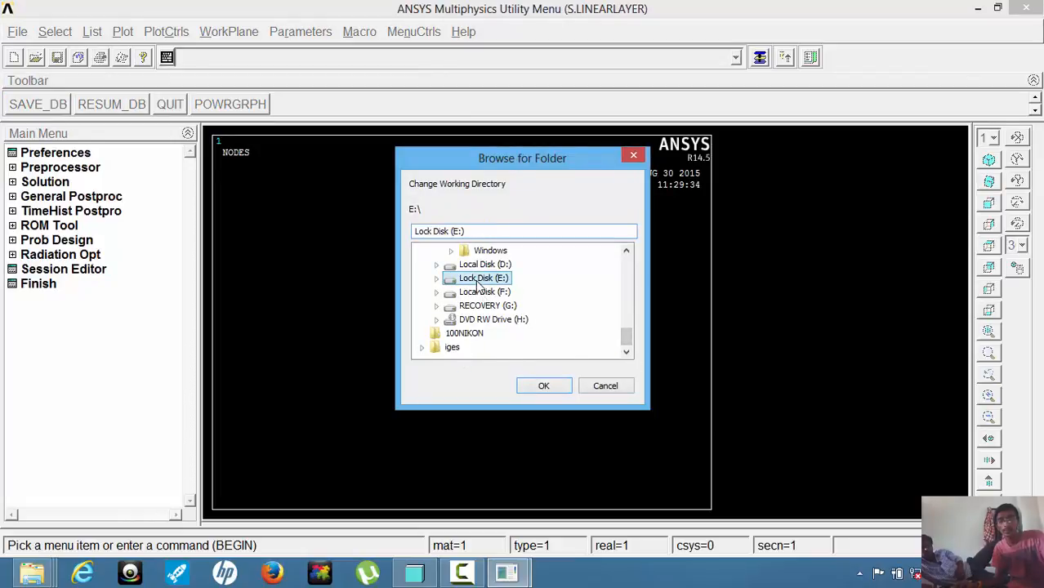
double_click(480, 280)
click(485, 291)
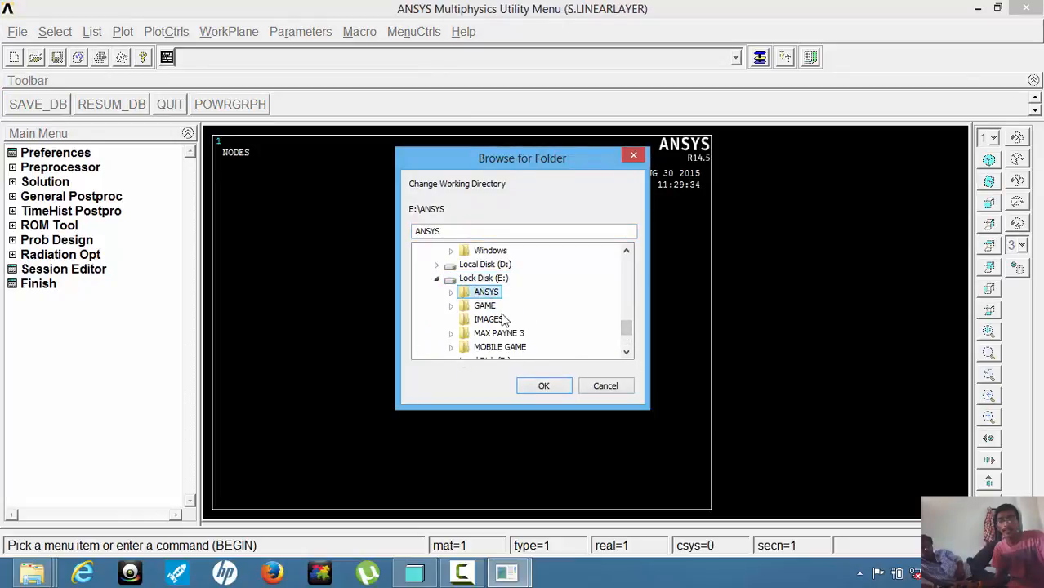
click(544, 387)
Set the analysis title to "LINER LAYER ANALYSIS".
click(17, 35)
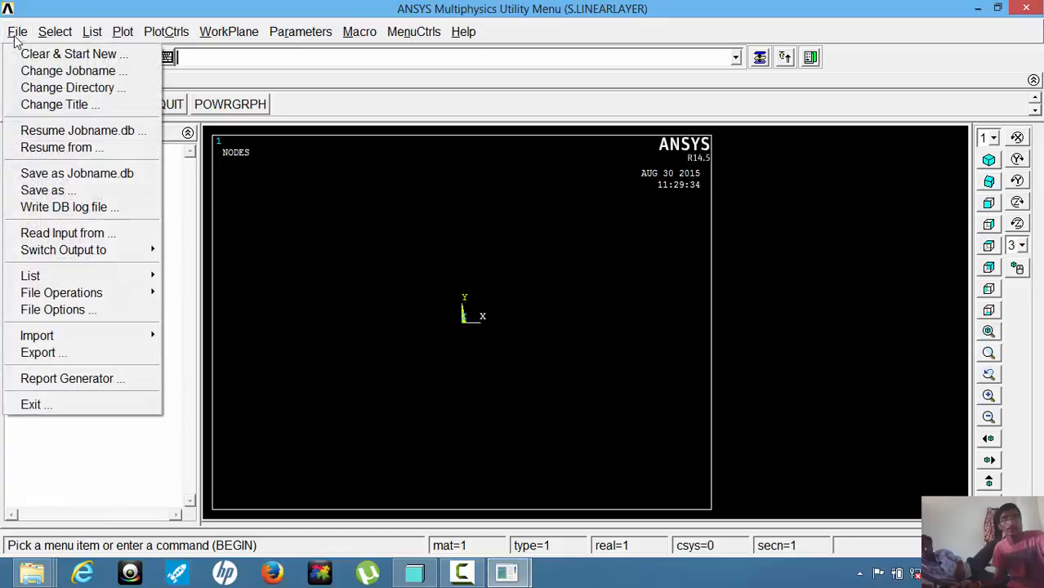
click(49, 104)
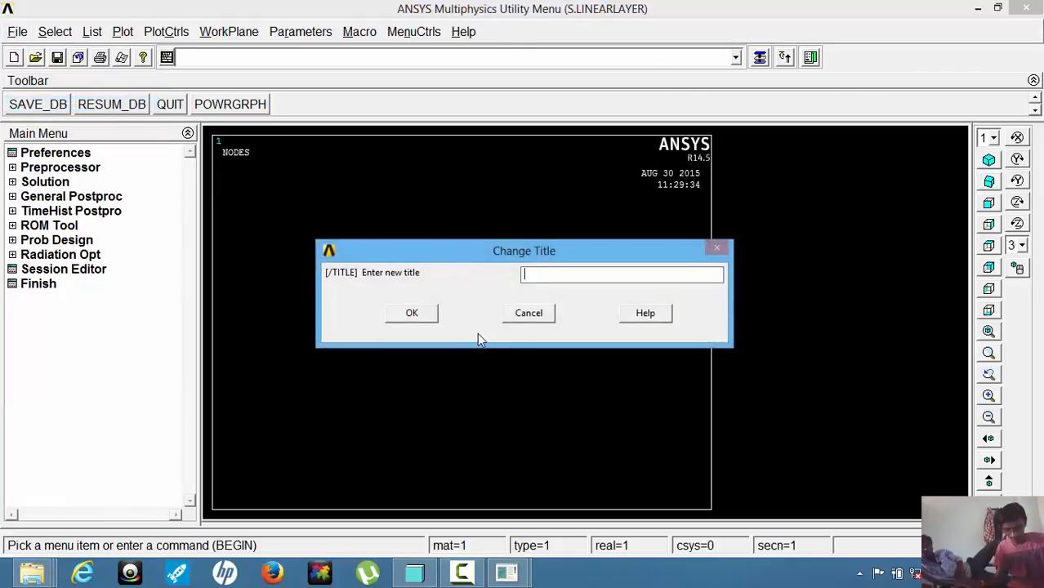
text(LINER)
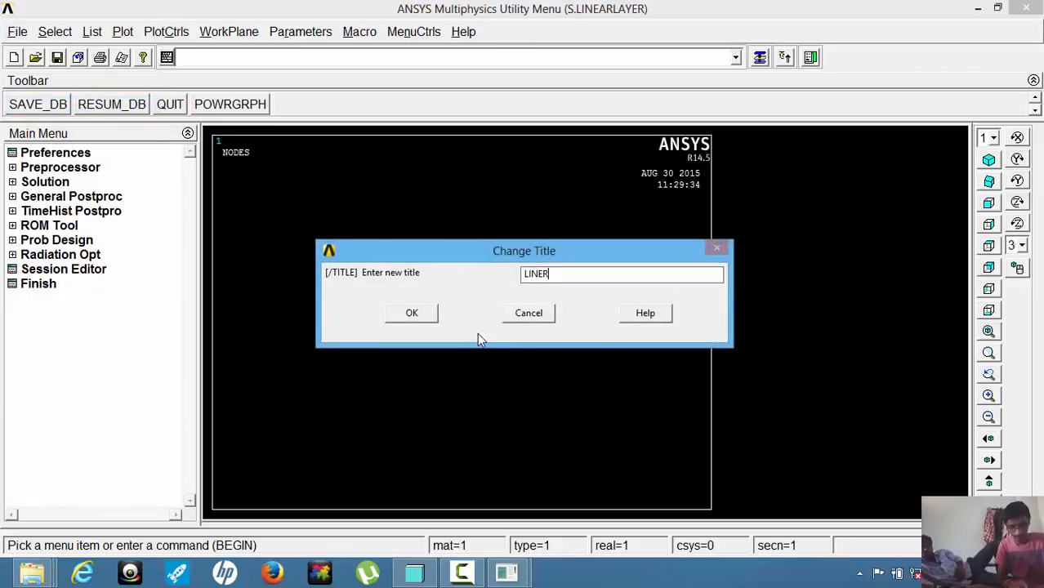
text( LAYER ANAL)
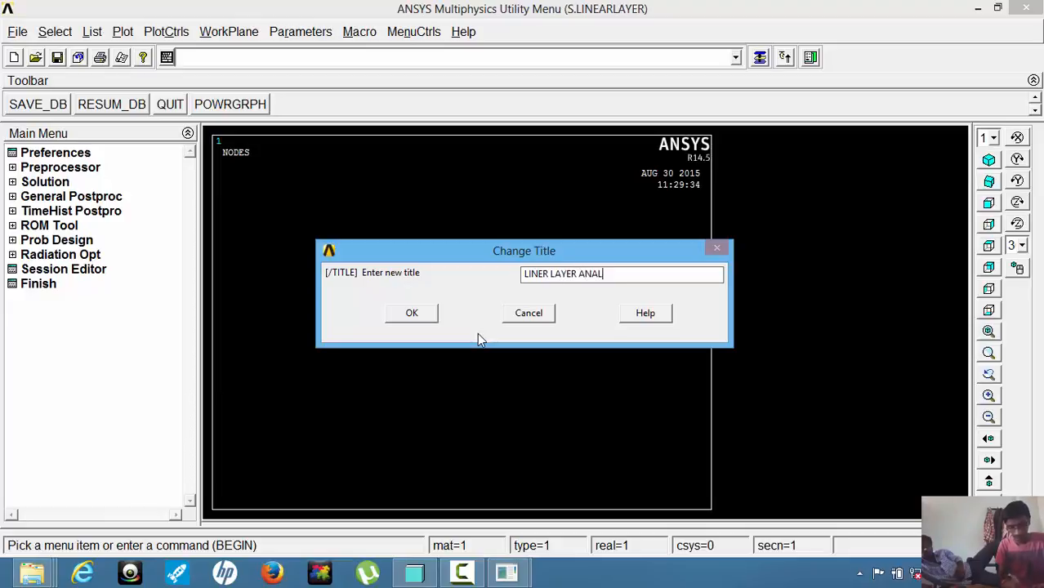
text(YSIS)
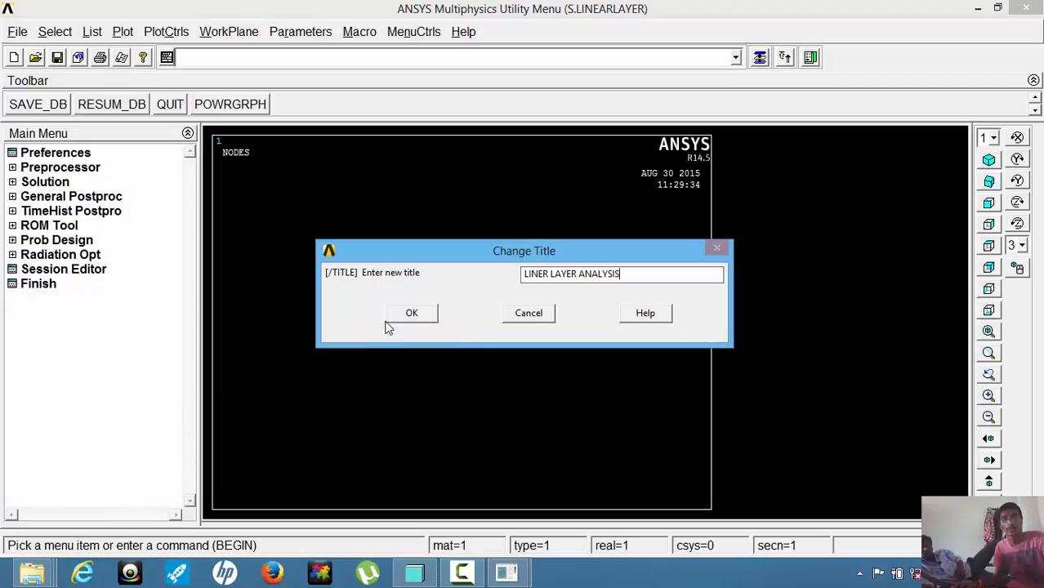
click(404, 314)
Import the IGES model DISC_BRAKE_SHELL.igs from MODELS FOR ANALYSIS, with the default import options and merging tolerance.
click(15, 33)
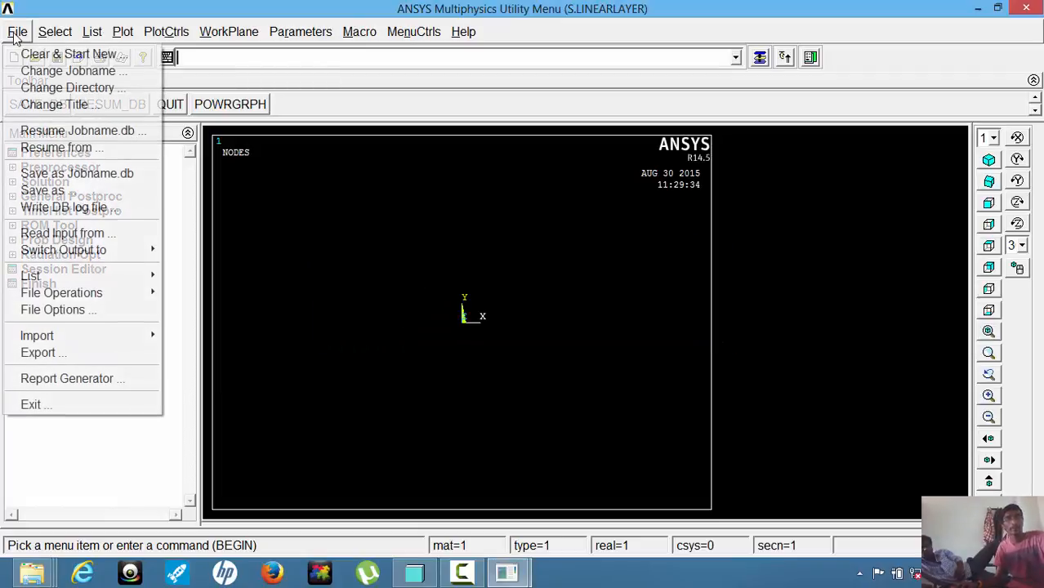
mouse_move(65, 336)
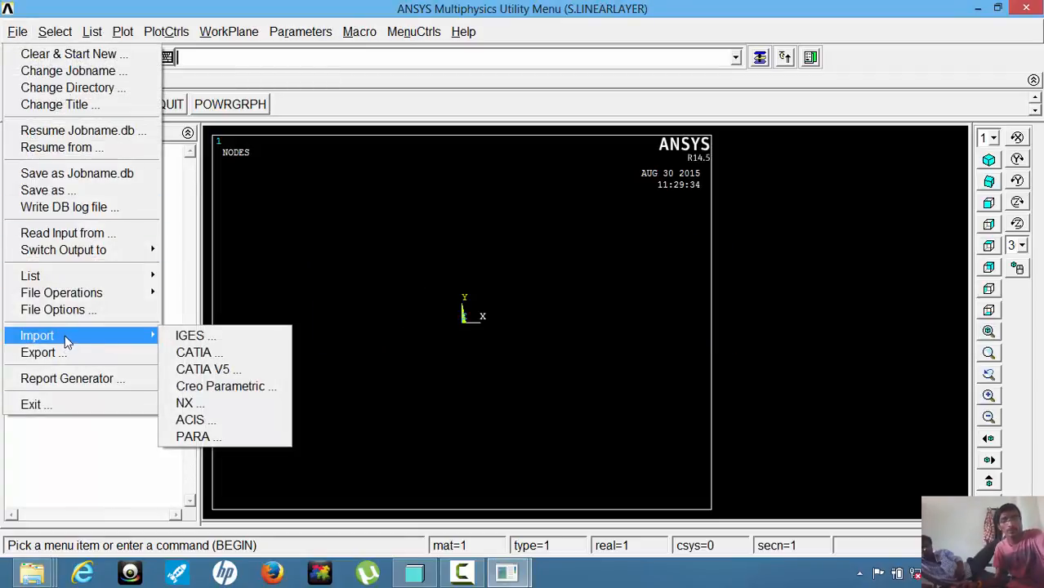
click(181, 336)
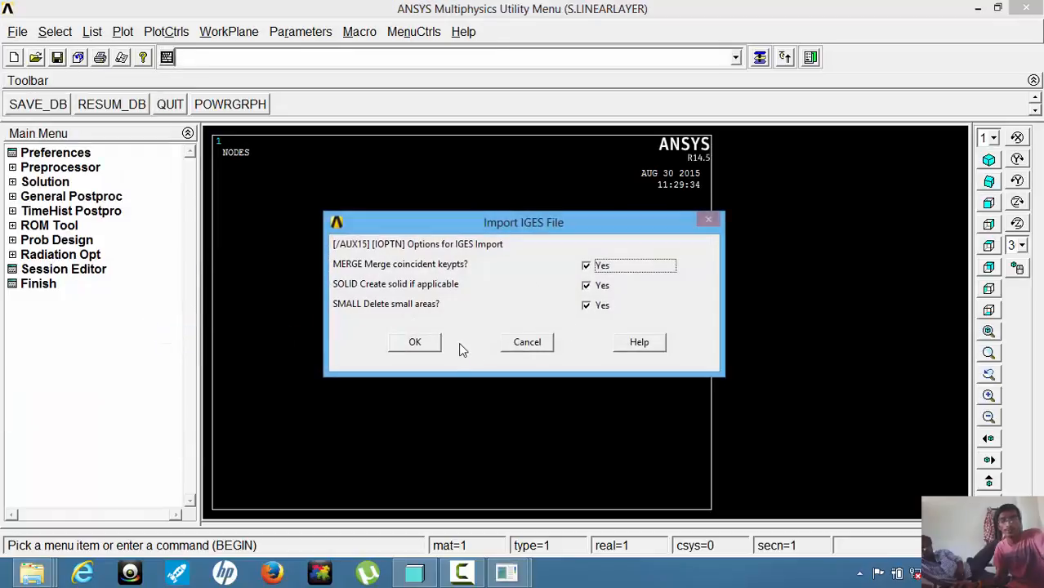
click(410, 342)
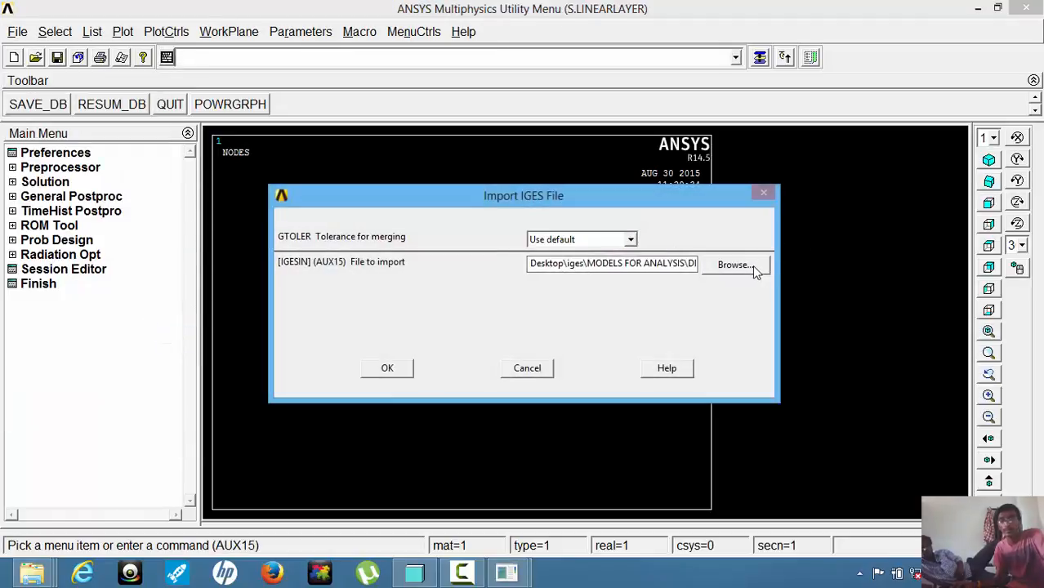
click(752, 265)
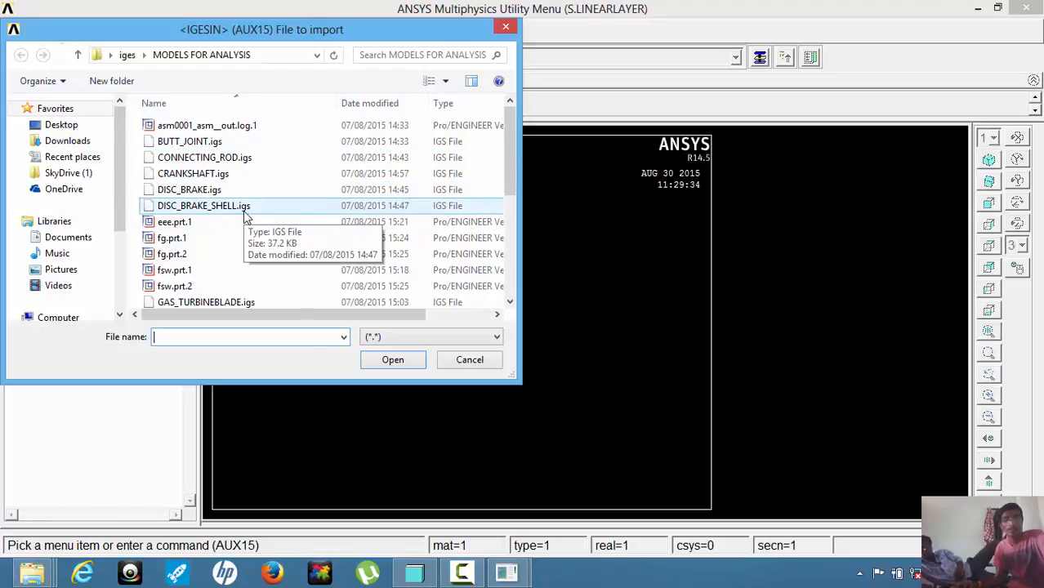
click(244, 214)
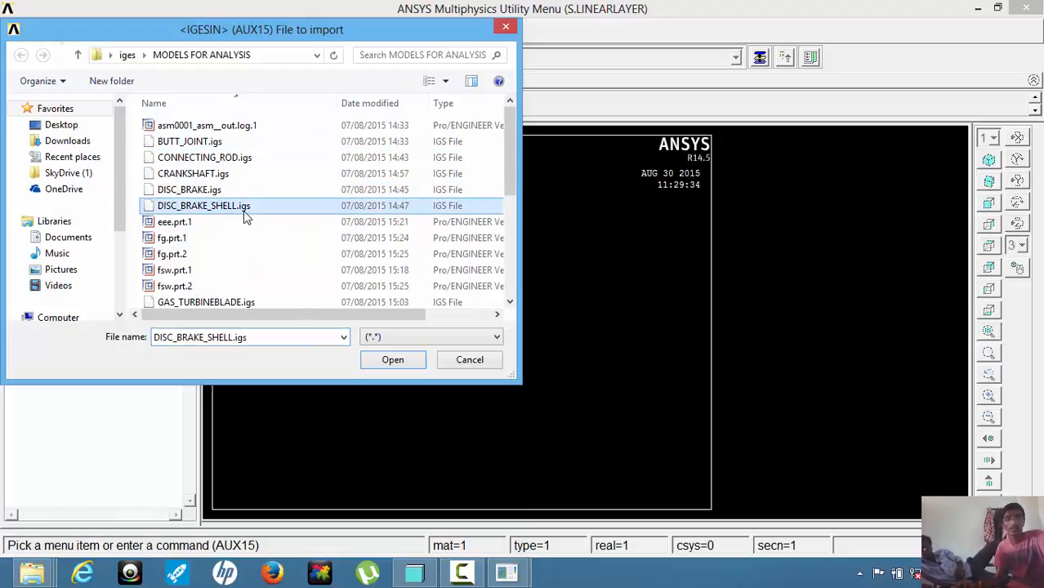
click(391, 359)
click(388, 368)
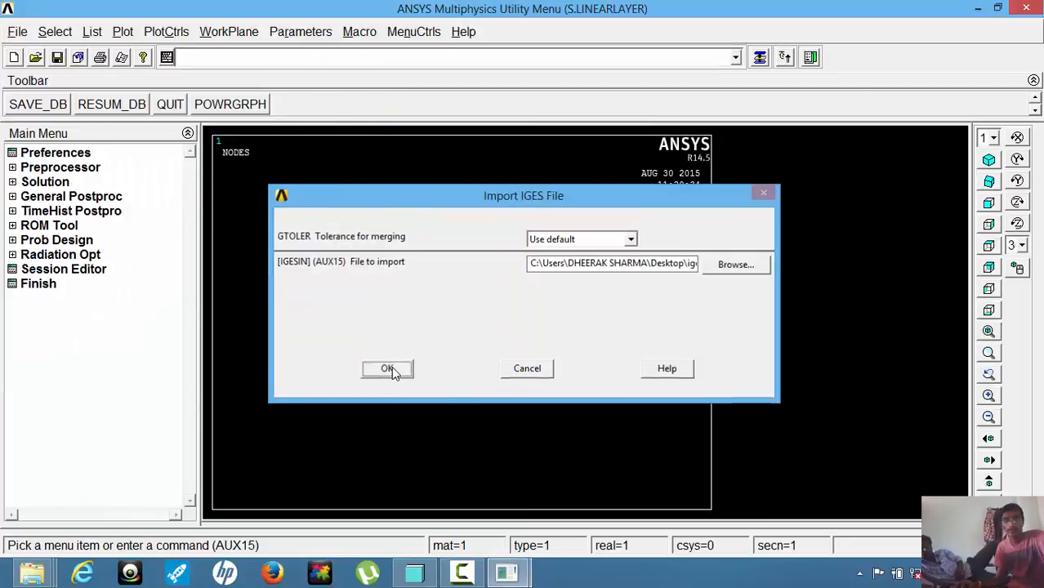
click(240, 120)
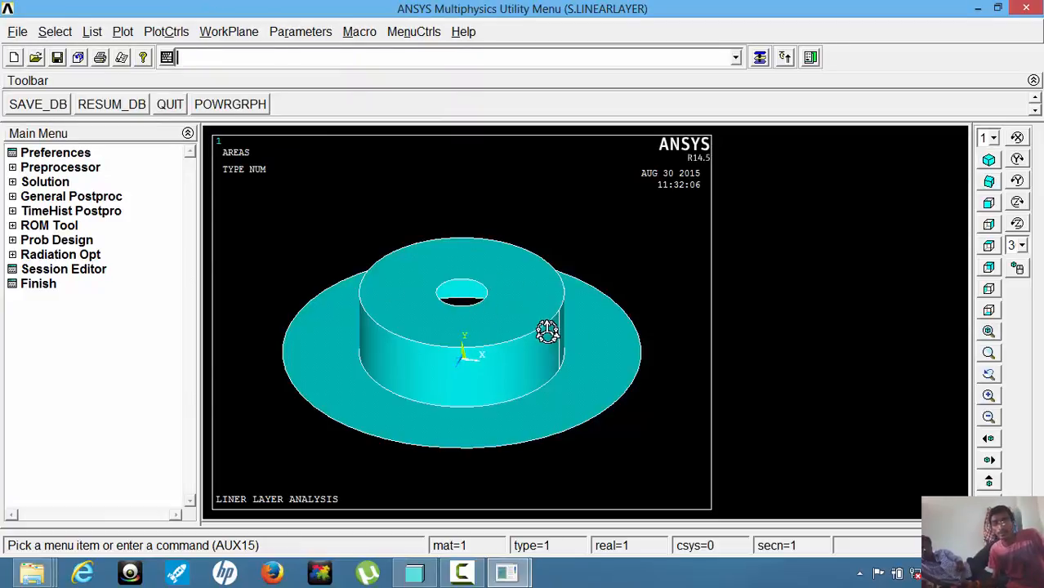
Filter the interface preferences to the Structural discipline with the h-Method option.
click(1017, 160)
click(1017, 160)
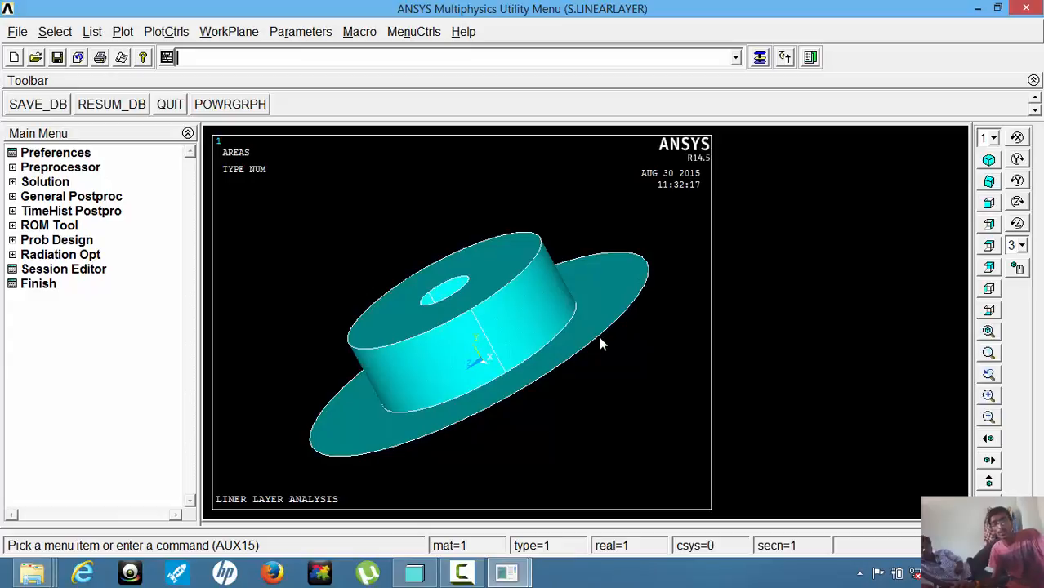
click(54, 154)
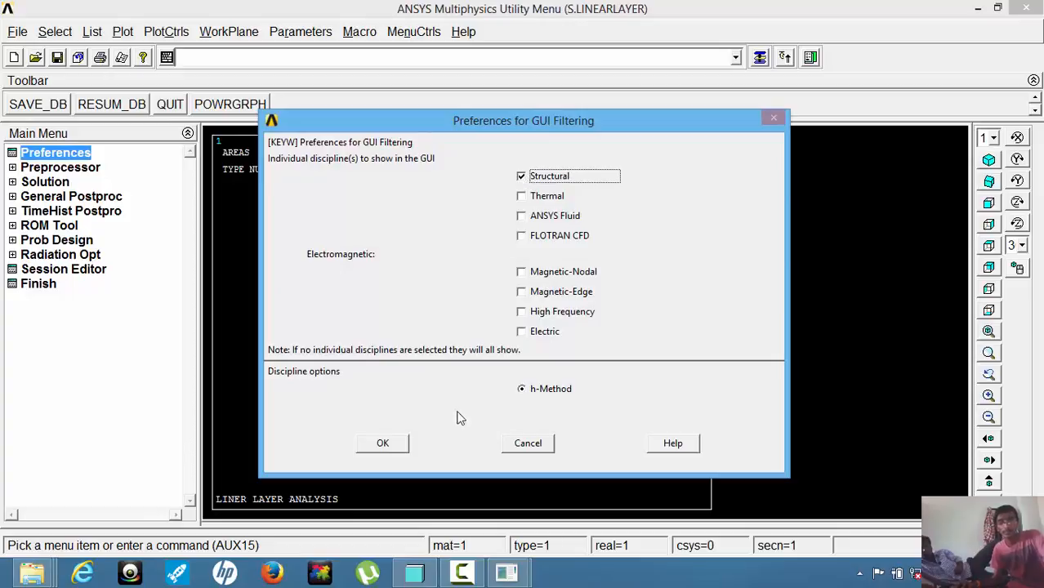
click(382, 443)
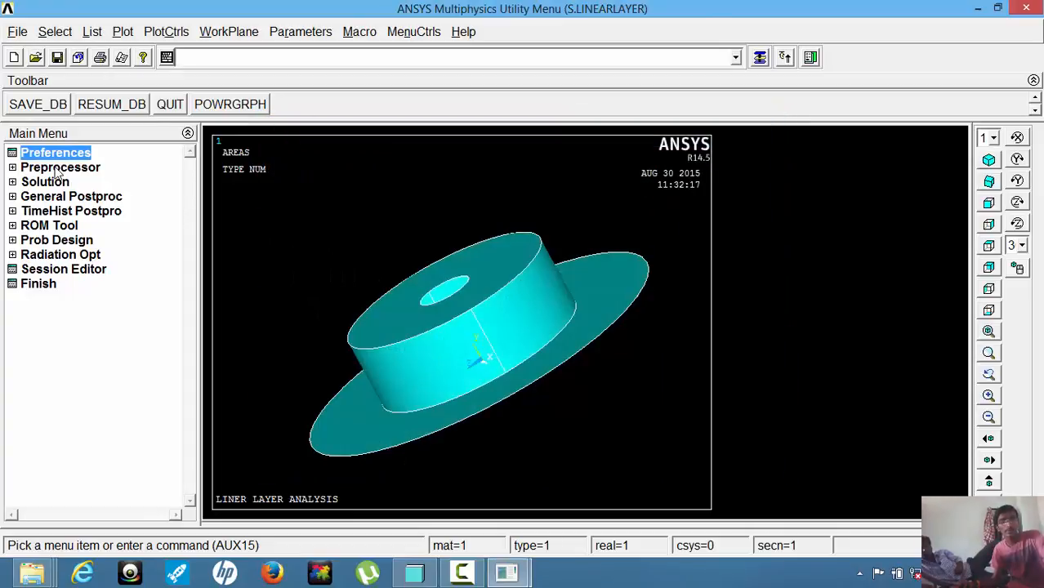
Add the structural Shell 8node 281 element type with reference number 1.
click(57, 168)
click(59, 183)
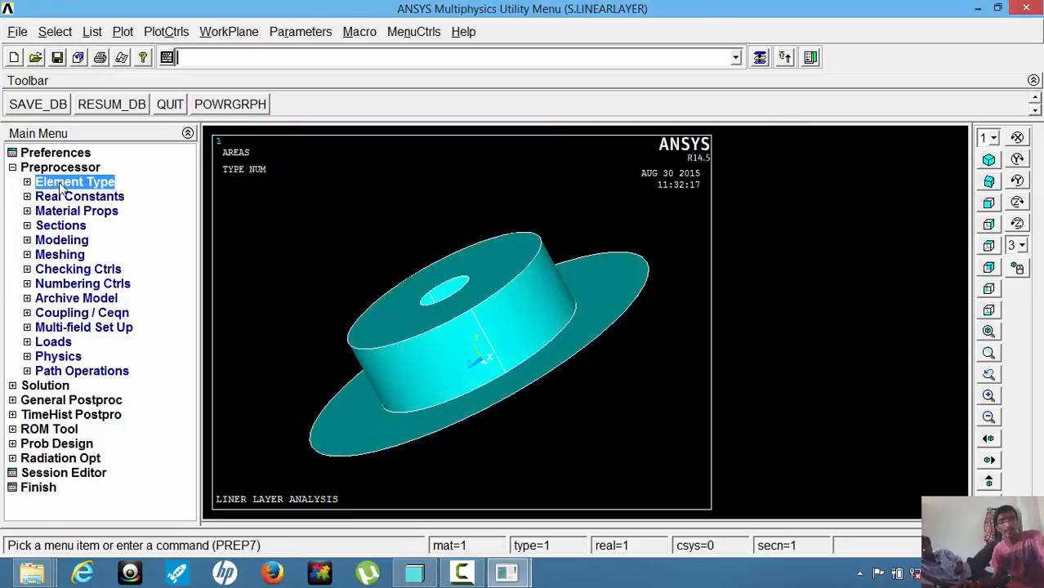
click(73, 196)
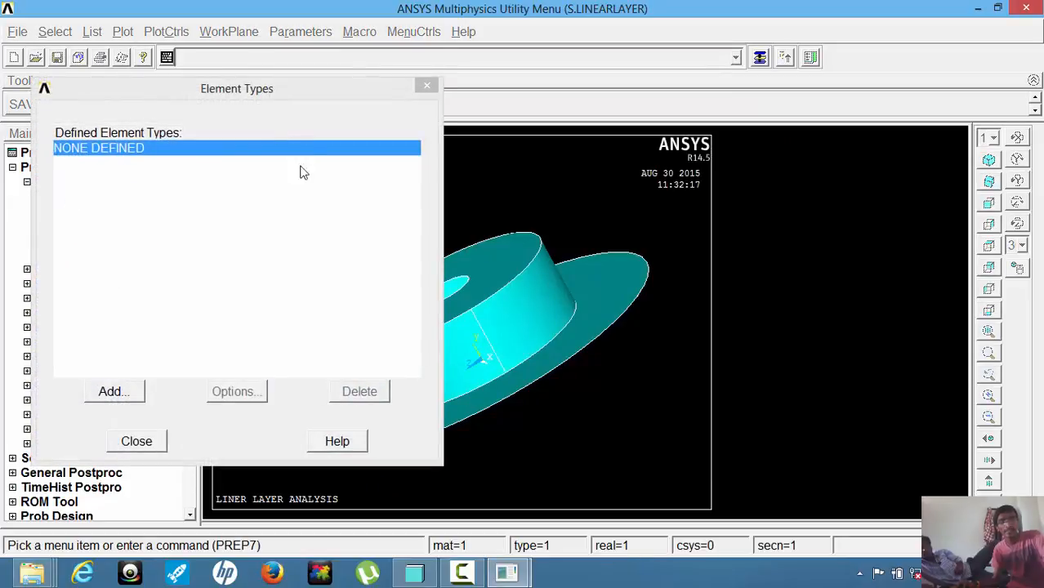
click(111, 393)
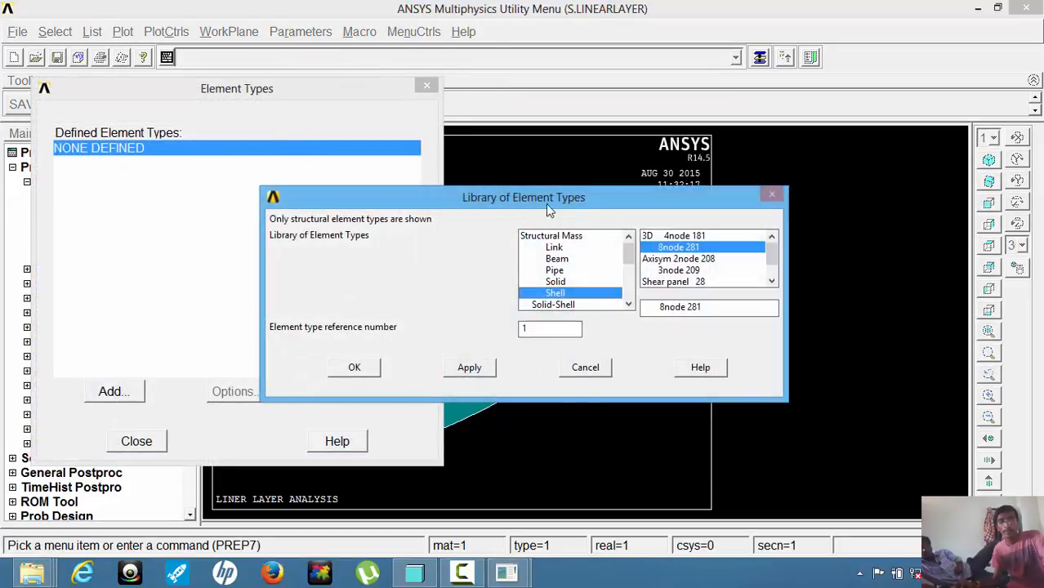
click(548, 293)
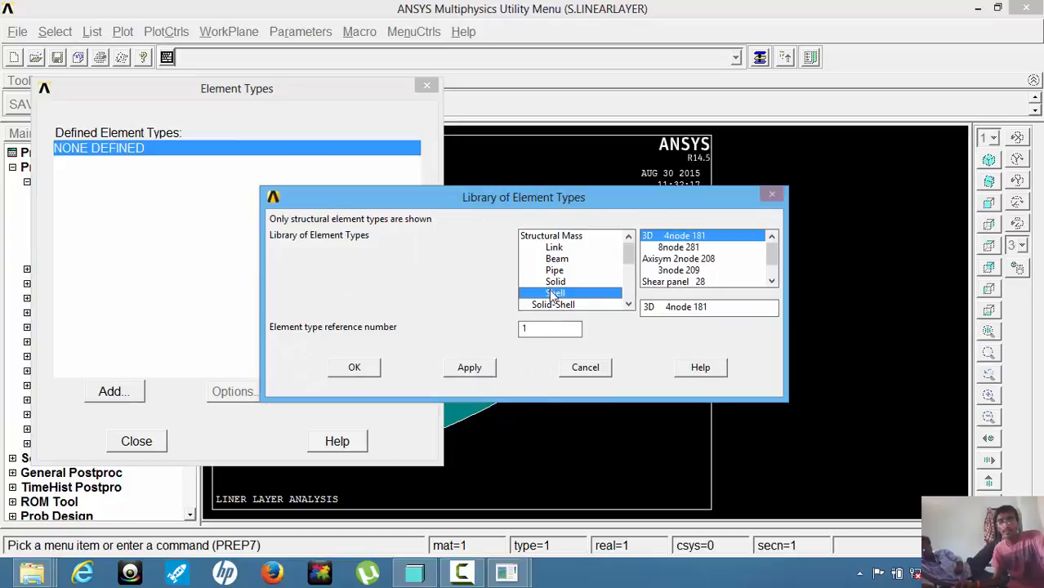
click(694, 248)
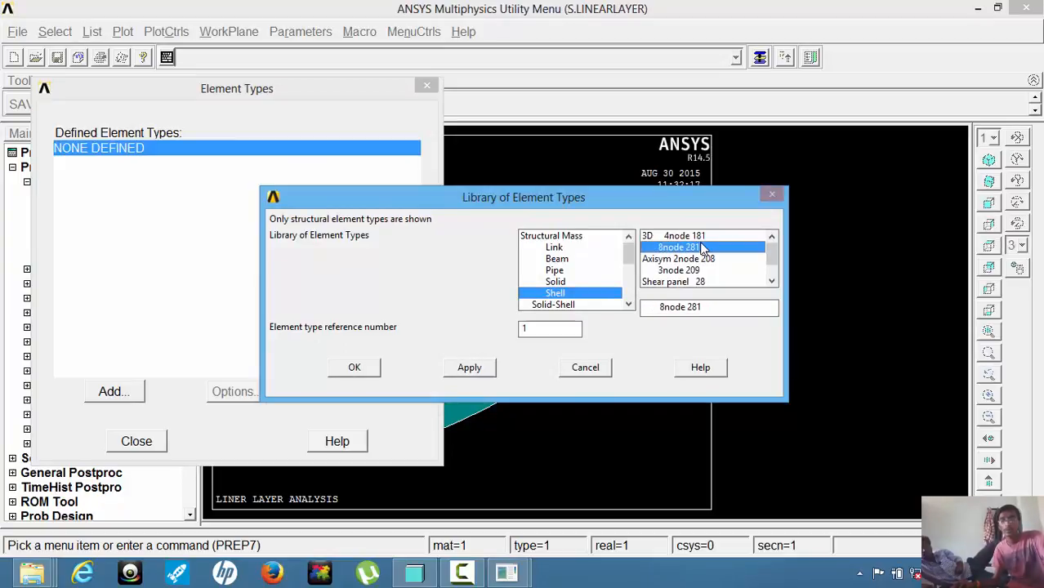
click(352, 369)
click(147, 446)
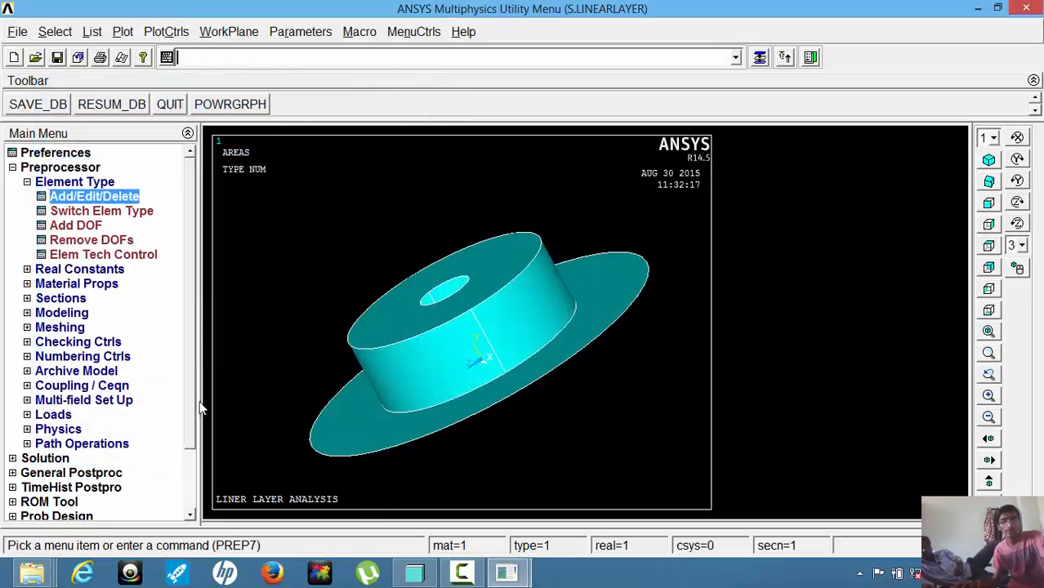
Define linear elastic isotropic properties for material model 1 with EX 380000 and PRXY 0.3.
click(94, 285)
click(101, 271)
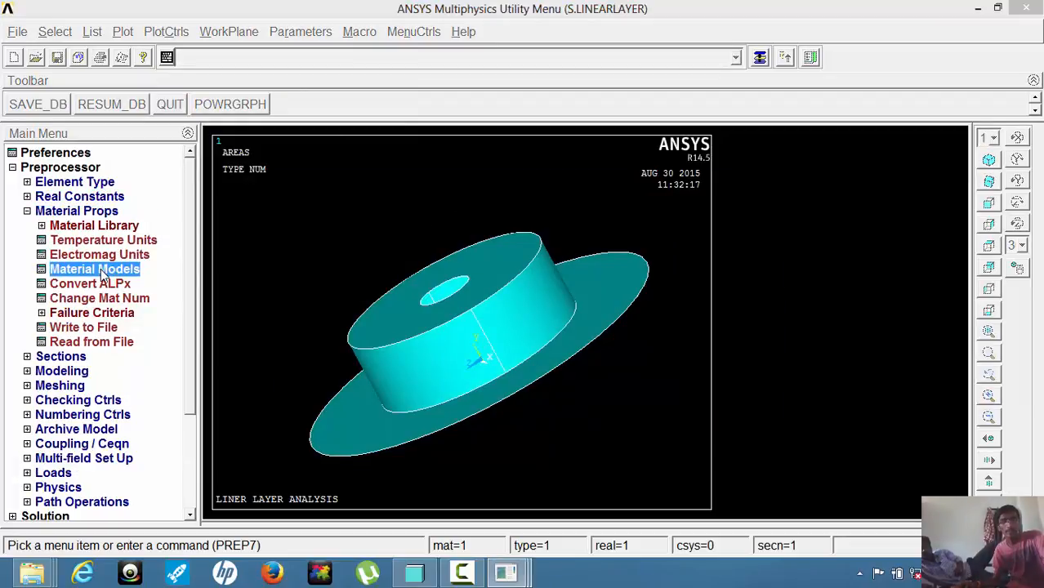
double_click(560, 265)
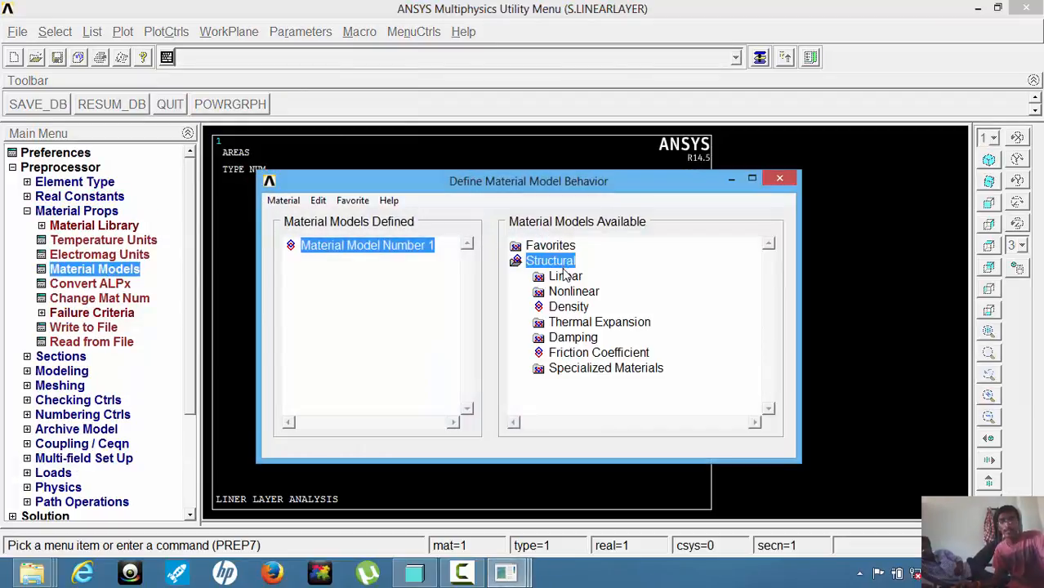
double_click(565, 276)
double_click(587, 294)
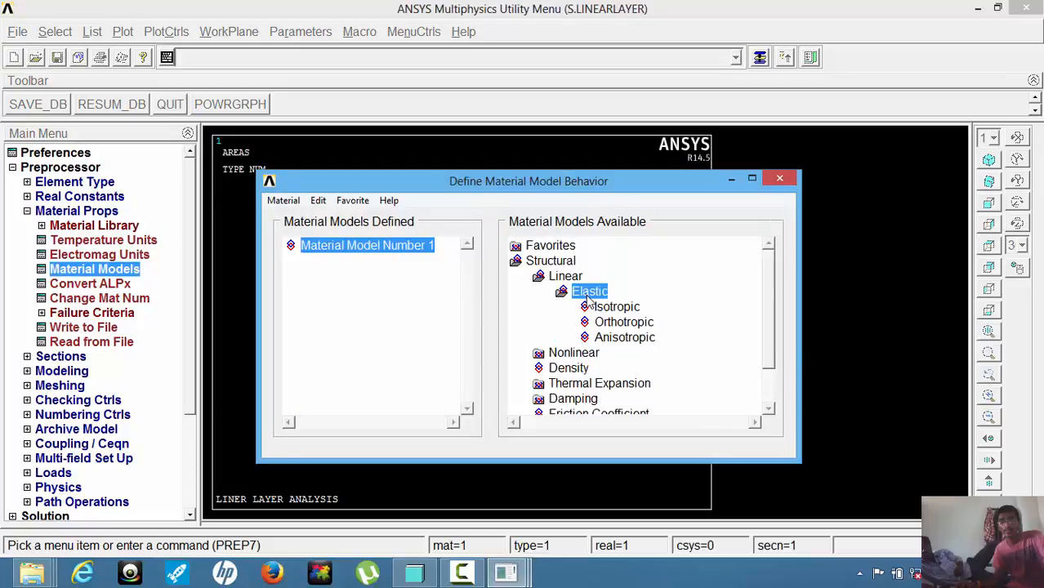
double_click(611, 307)
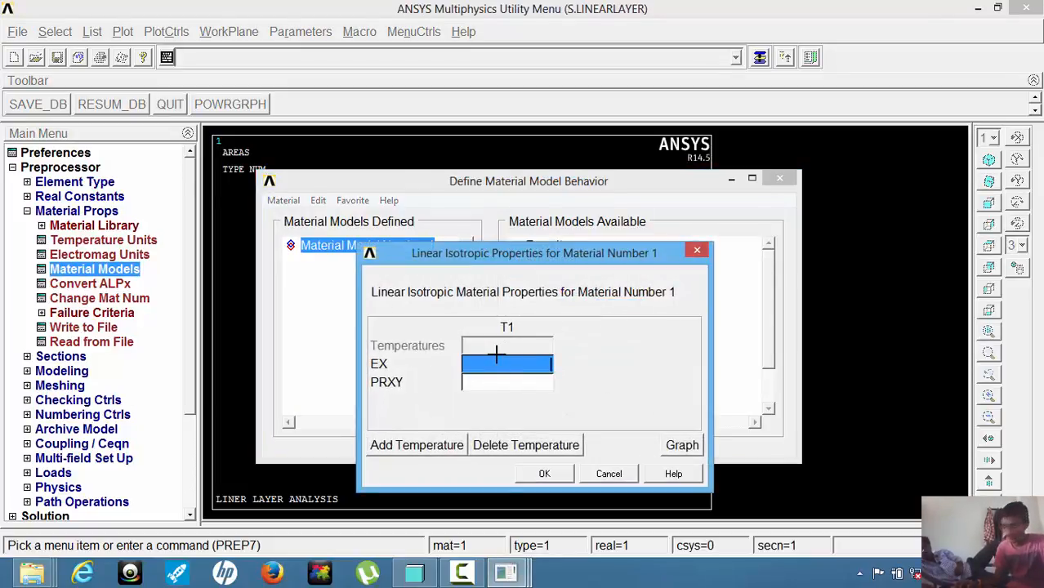
text(3800)
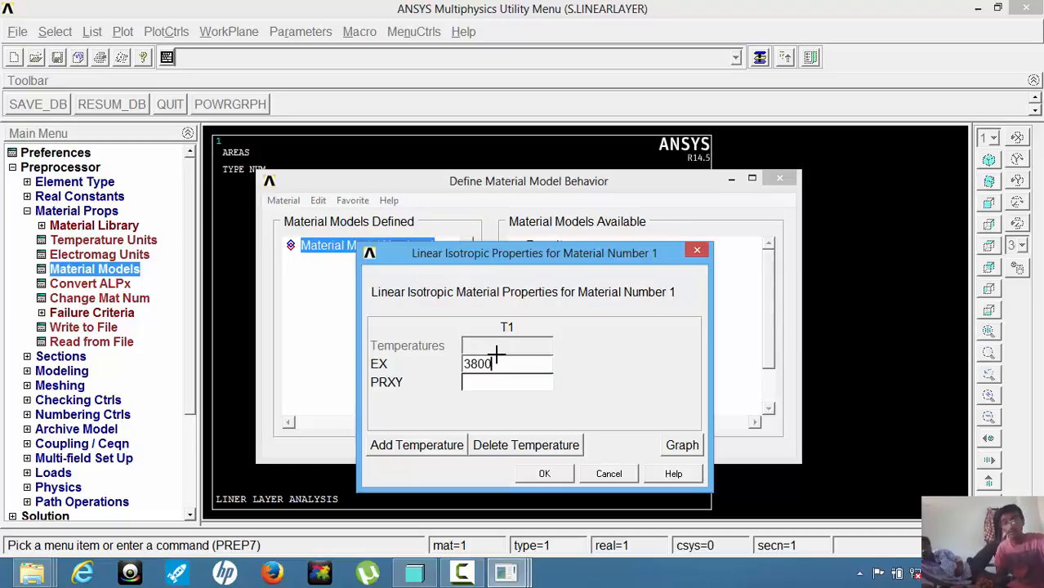
text(00)
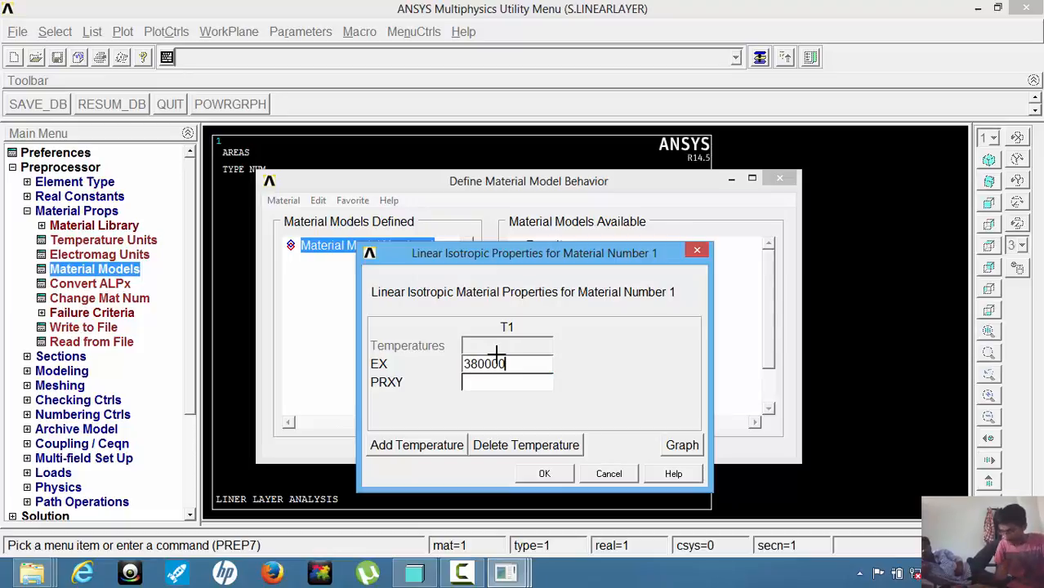
key(Tab)
text(0.3)
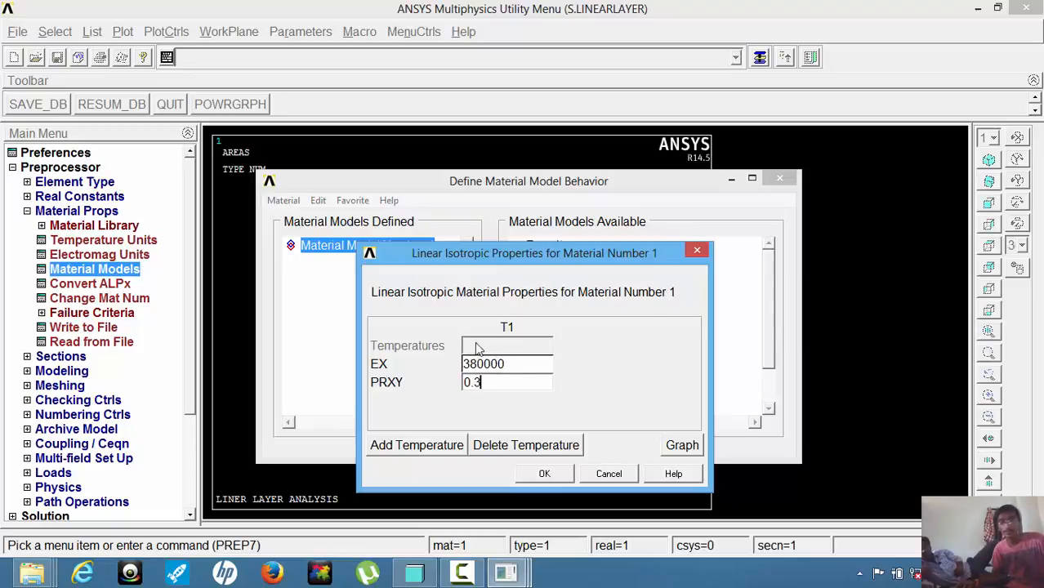
click(544, 473)
Set the density of material model 1 to 0.00000396.
double_click(570, 370)
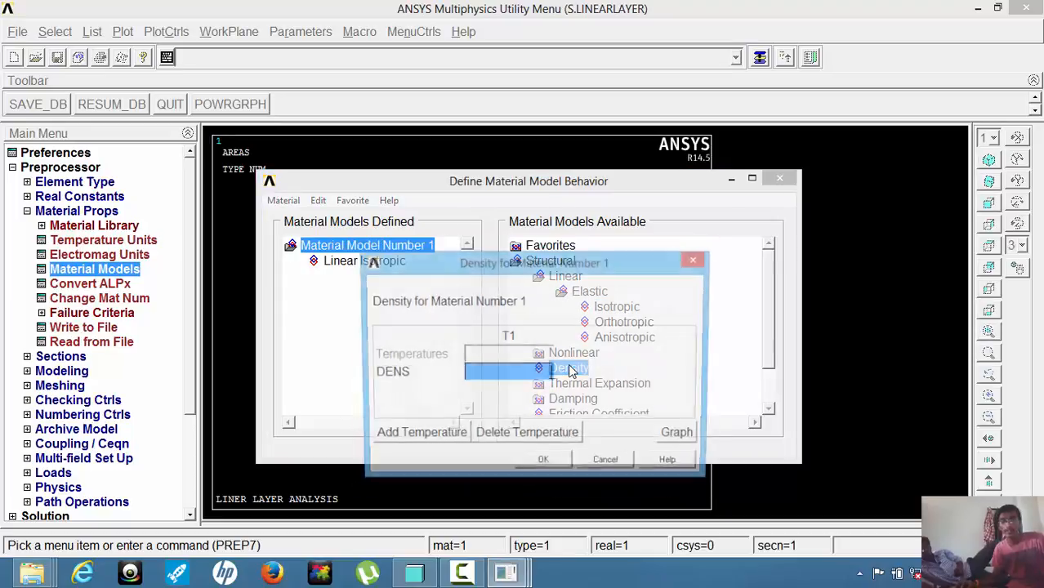
text(0.00000)
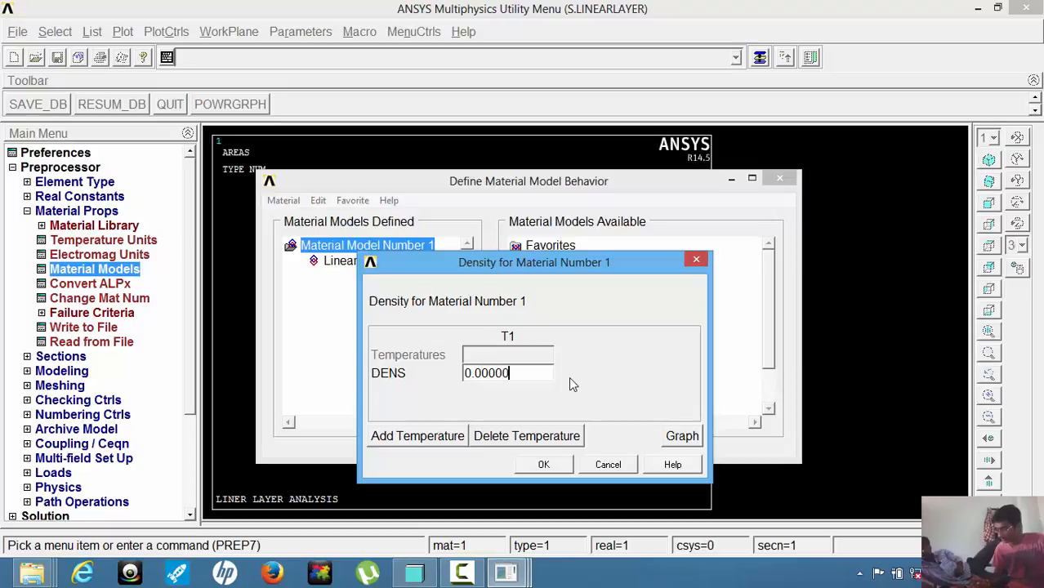
text(396)
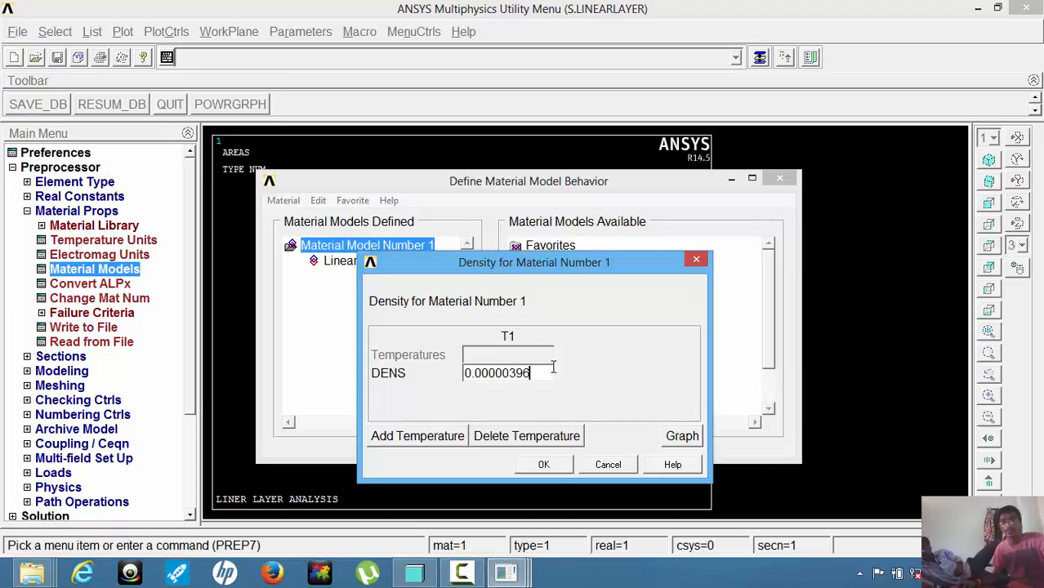
click(543, 464)
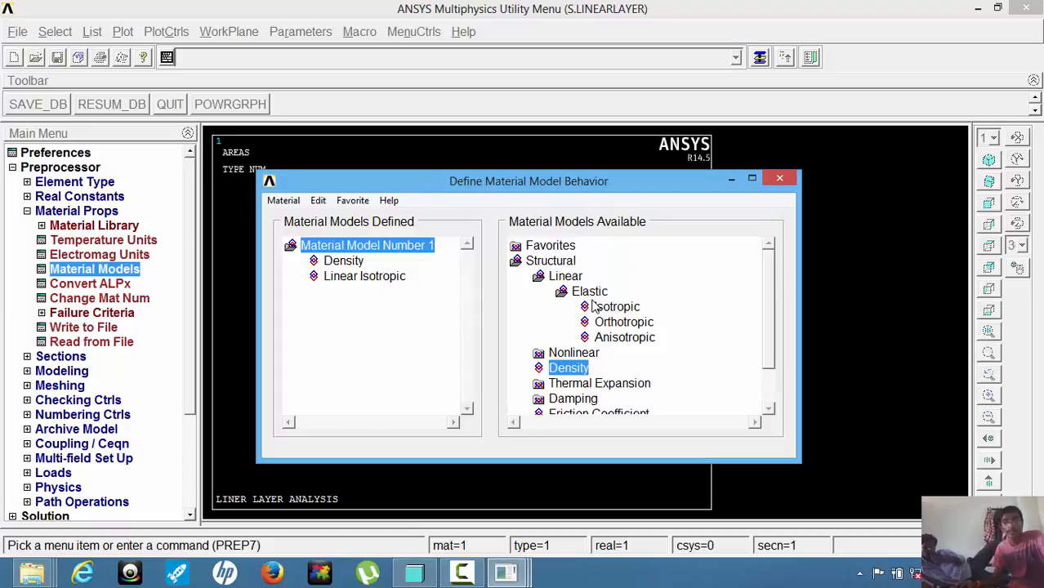
Create a new material model with ID 2 and give it linear isotropic properties of EX 321100 and PRXY 0.3.
click(283, 203)
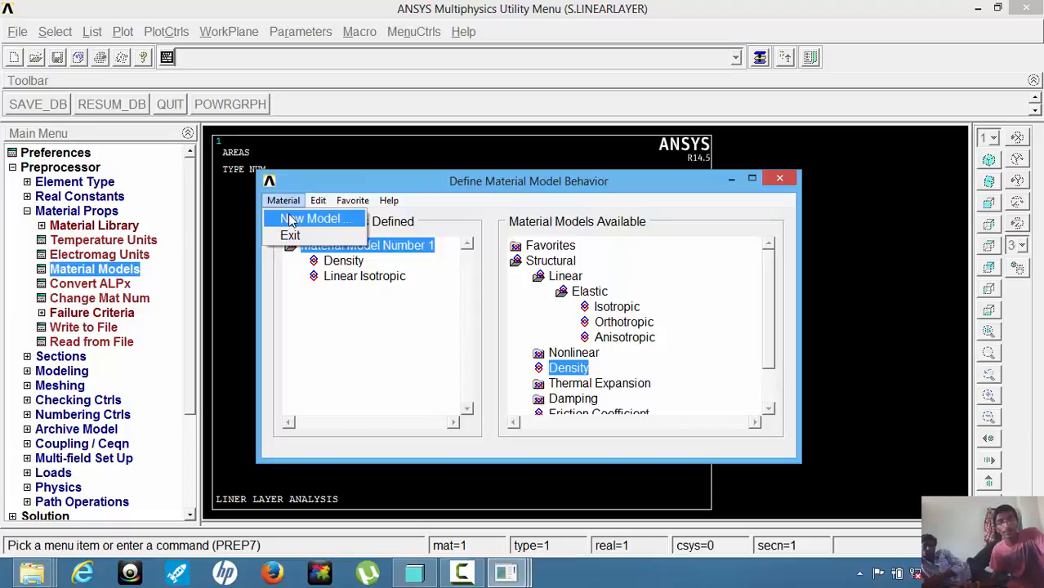
click(292, 219)
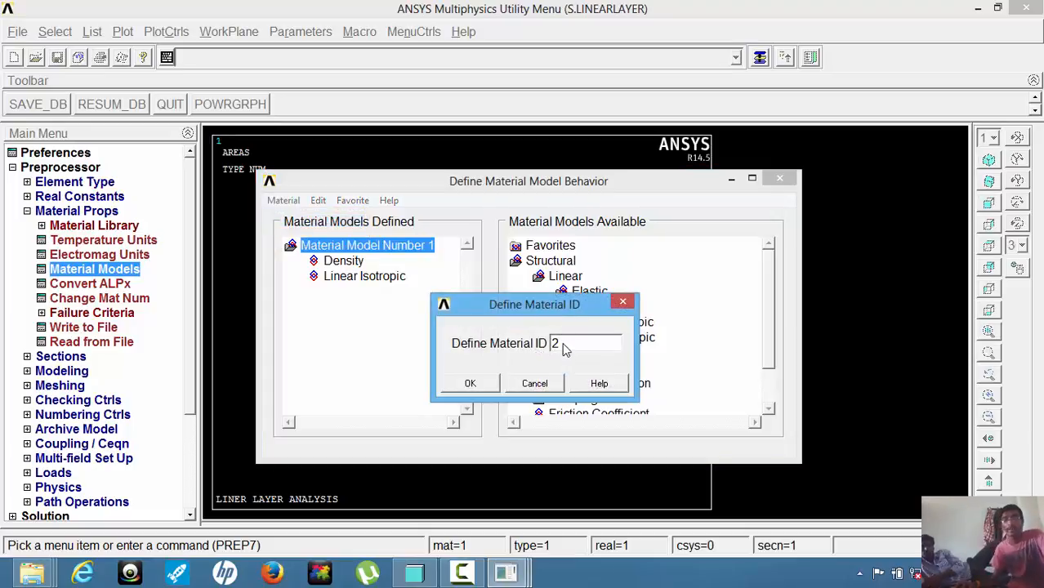
click(471, 384)
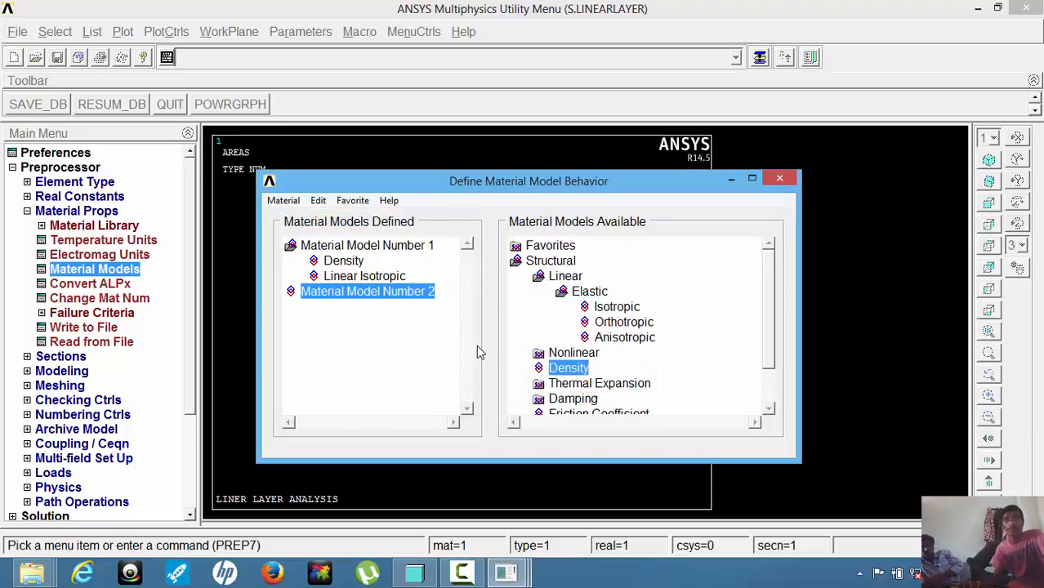
double_click(609, 315)
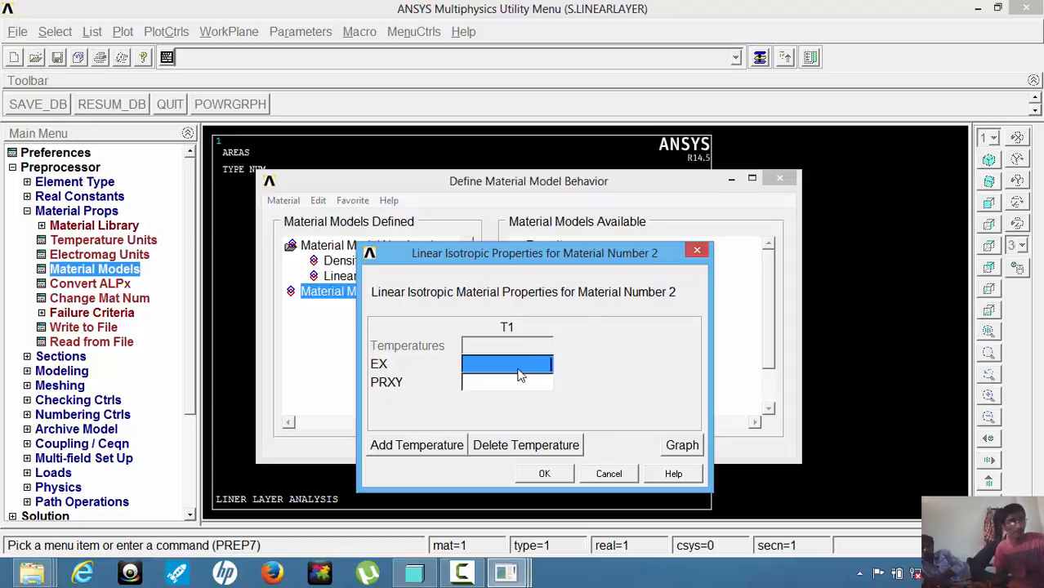
text(32)
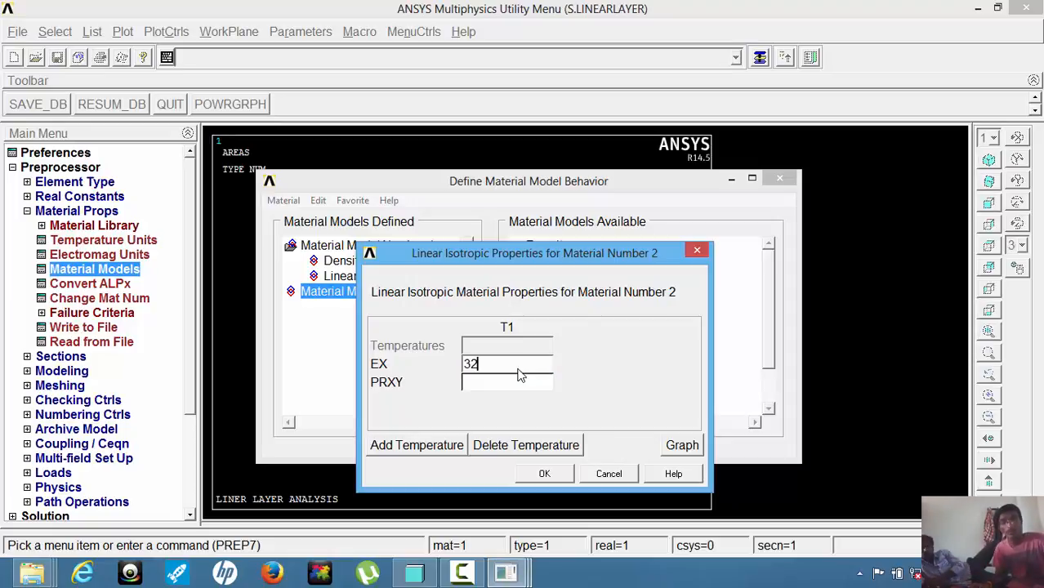
text(110)
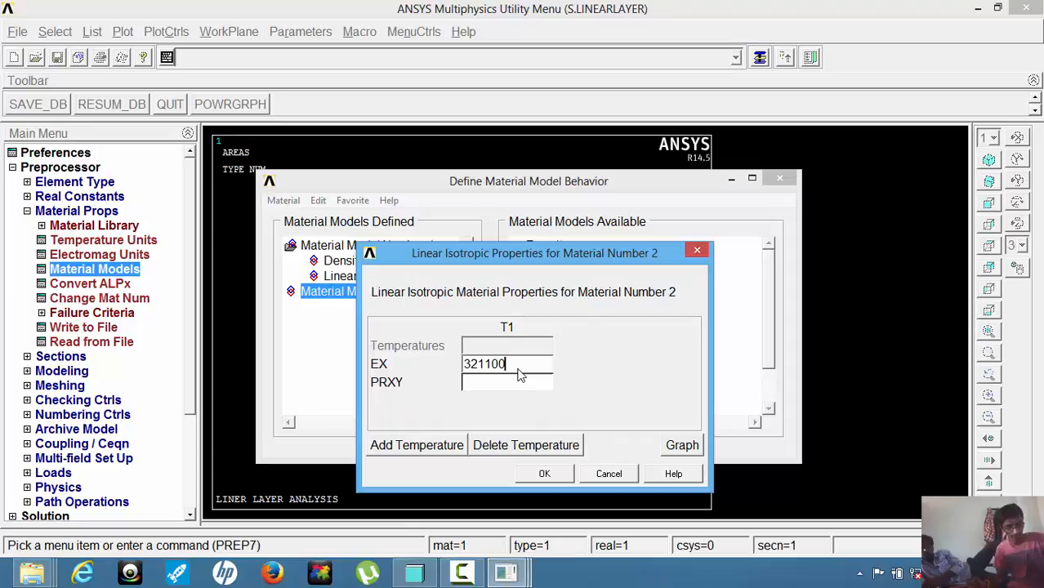
text(0)
key(Tab)
text(0.3)
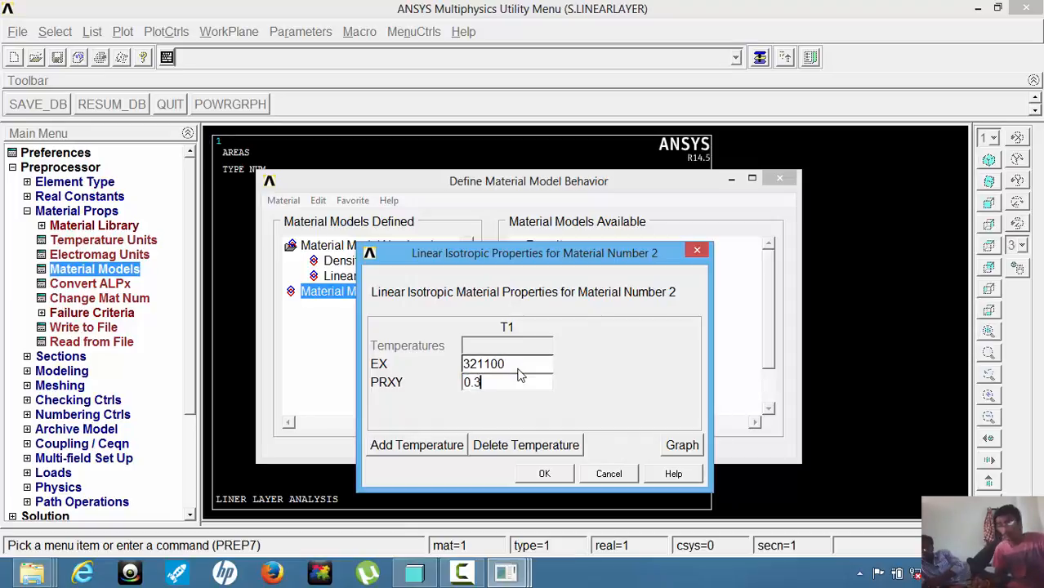
click(544, 473)
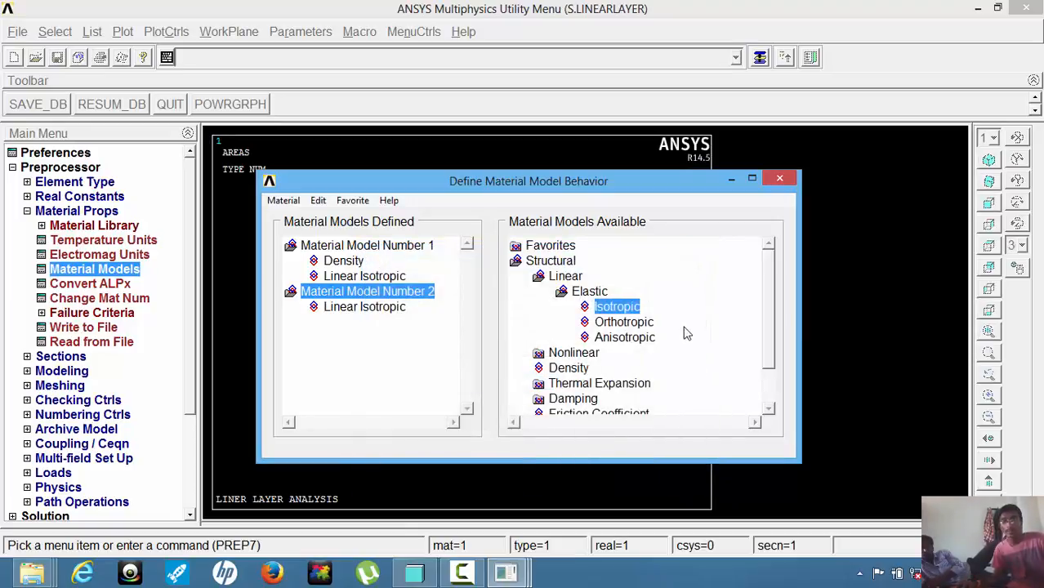
Set the density of material model 2 to 0.0000037206.
double_click(569, 368)
text(0)
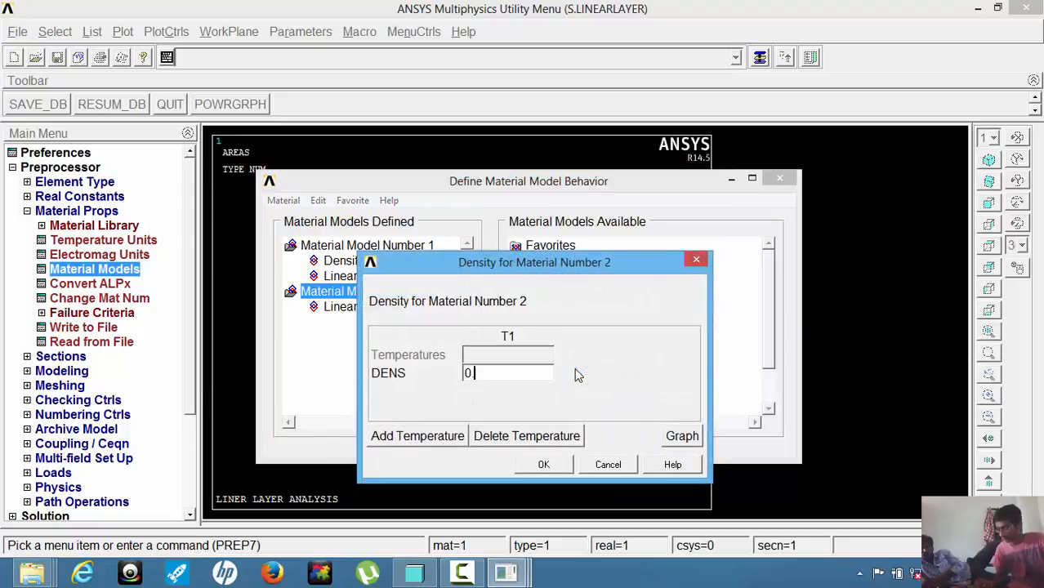
text(.0000)
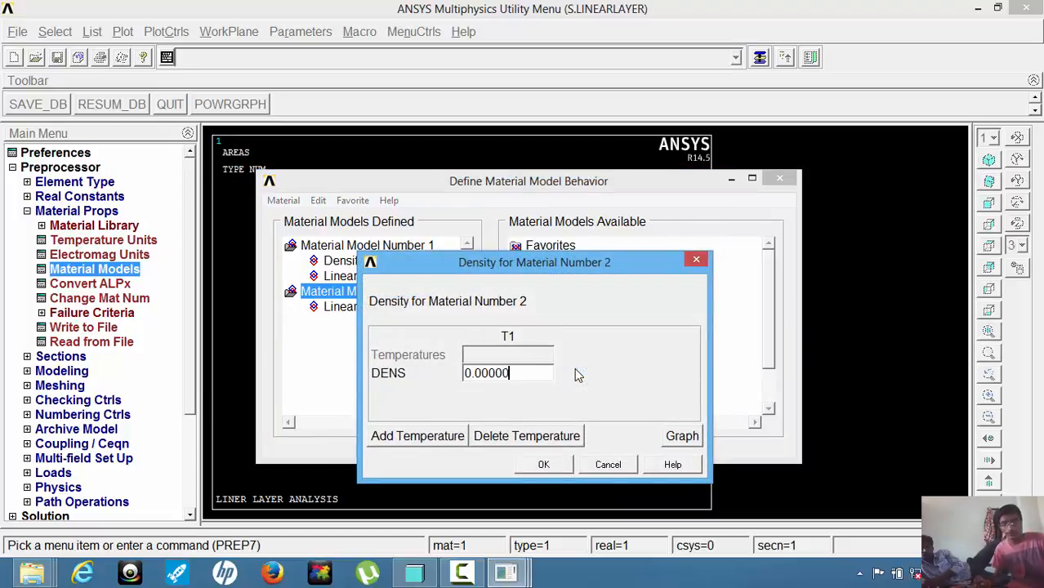
text(37206)
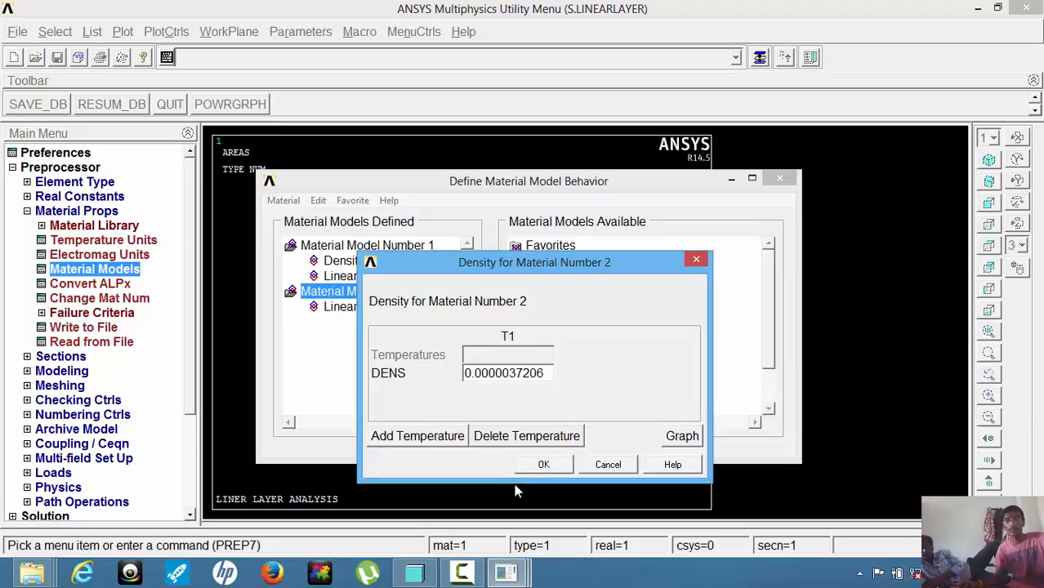
click(539, 465)
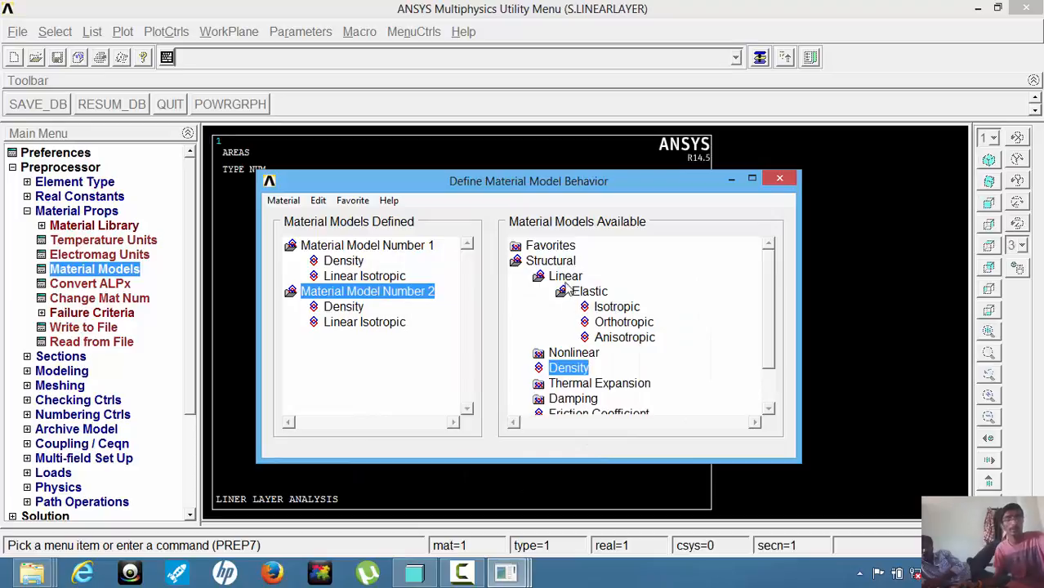
Create a new material model with ID 3 and give it linear isotropic properties of EX 268400 and PRXY 0.3.
click(291, 203)
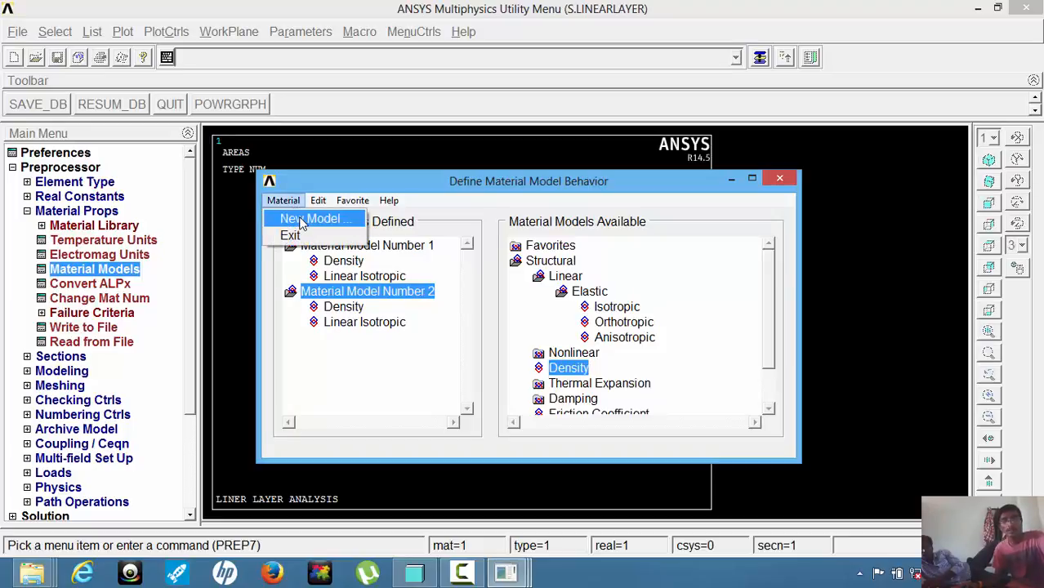
click(304, 219)
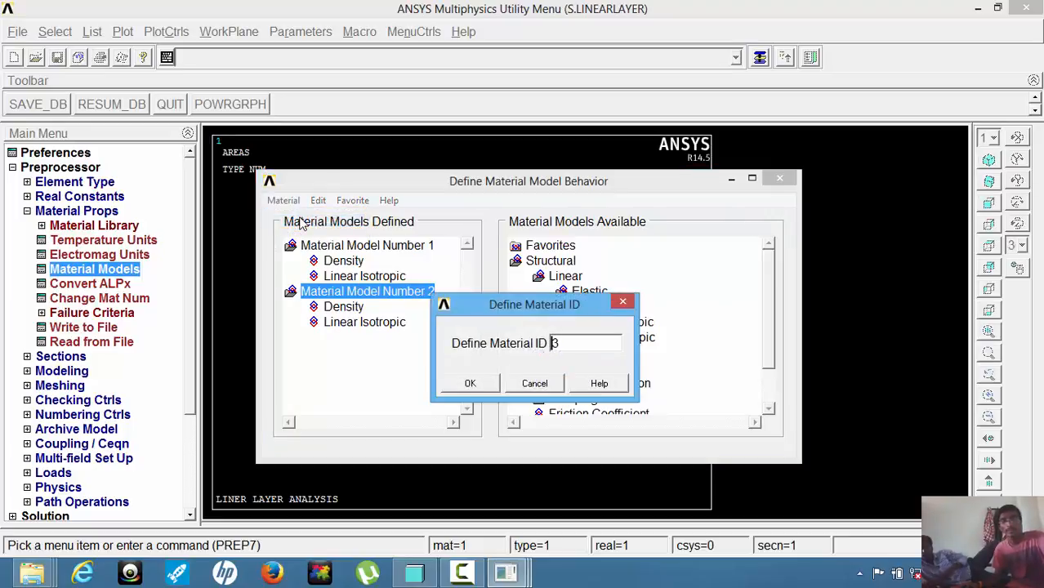
click(467, 384)
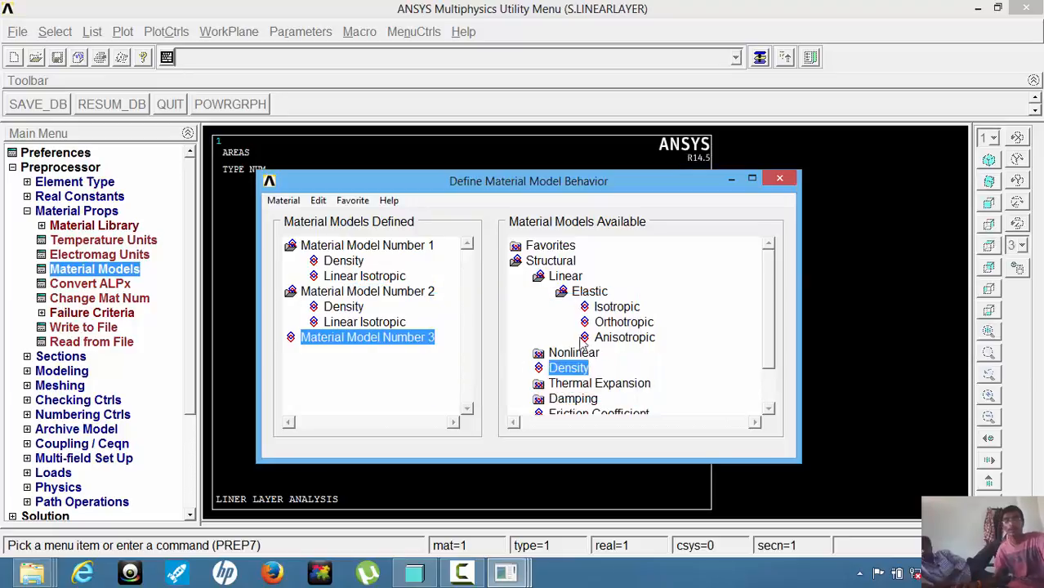
double_click(617, 306)
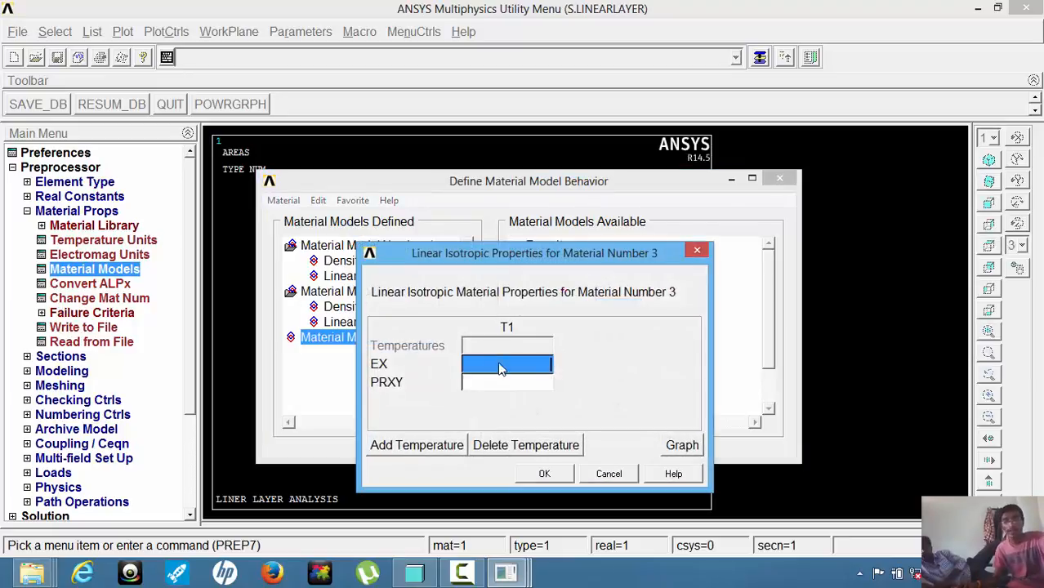
click(497, 374)
click(497, 364)
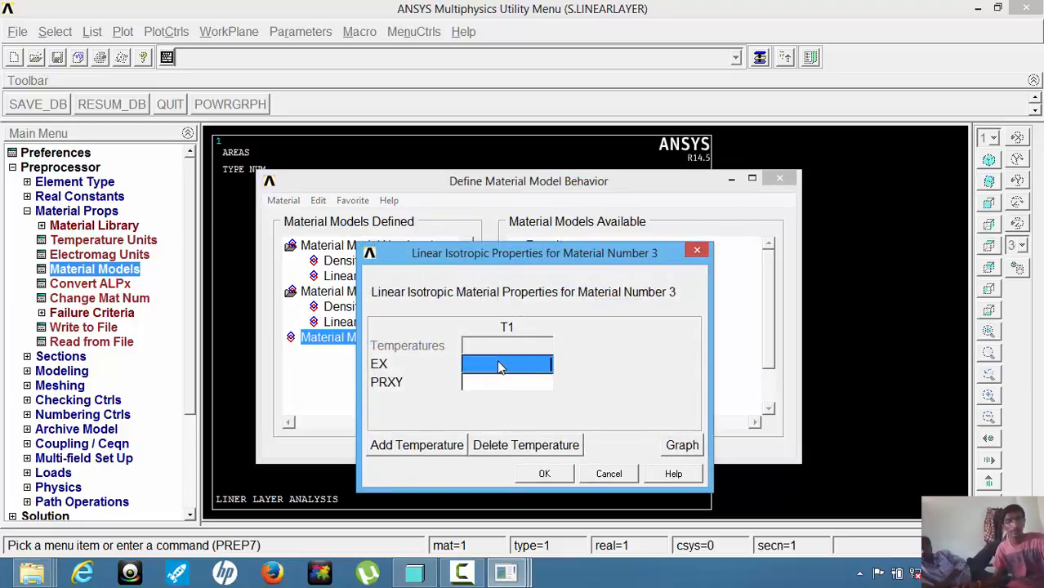
text(268400)
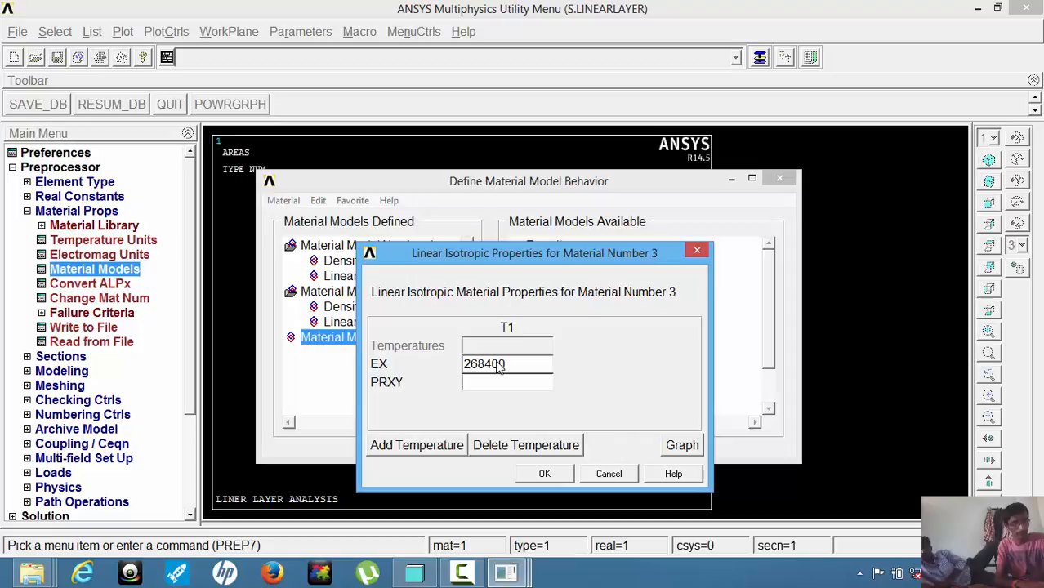
key(Tab)
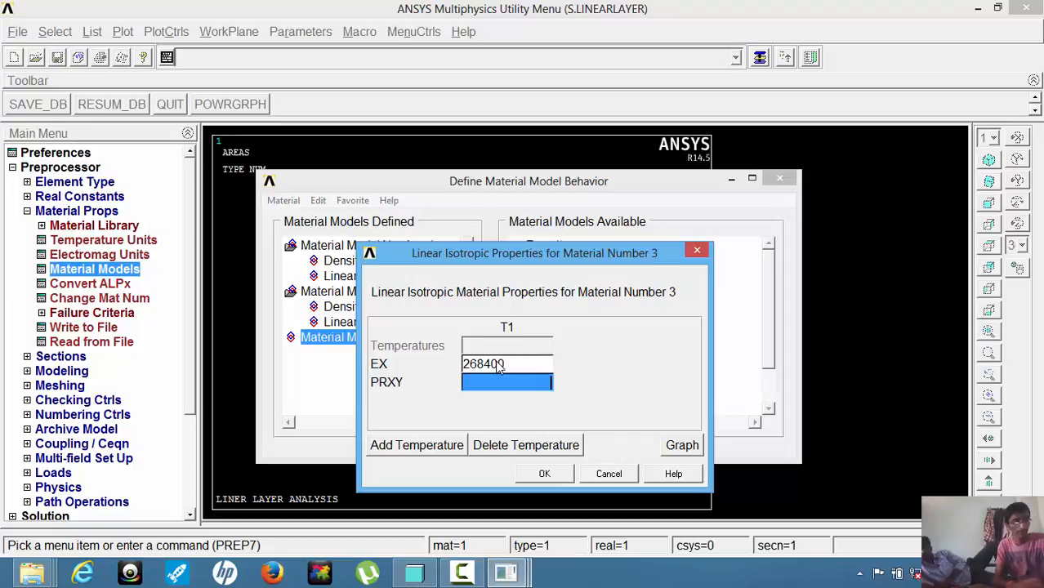
text(0.3)
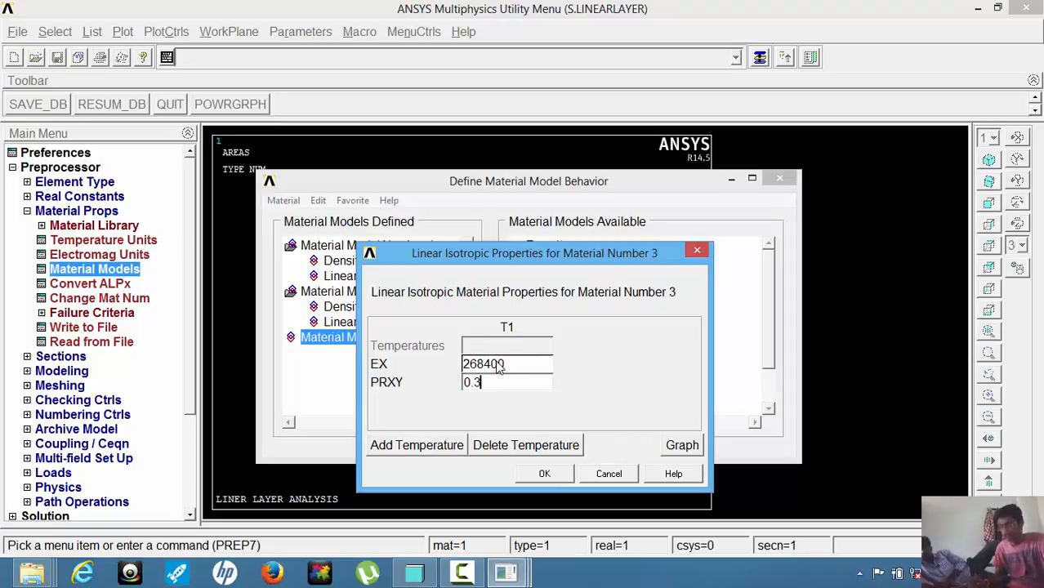
click(542, 473)
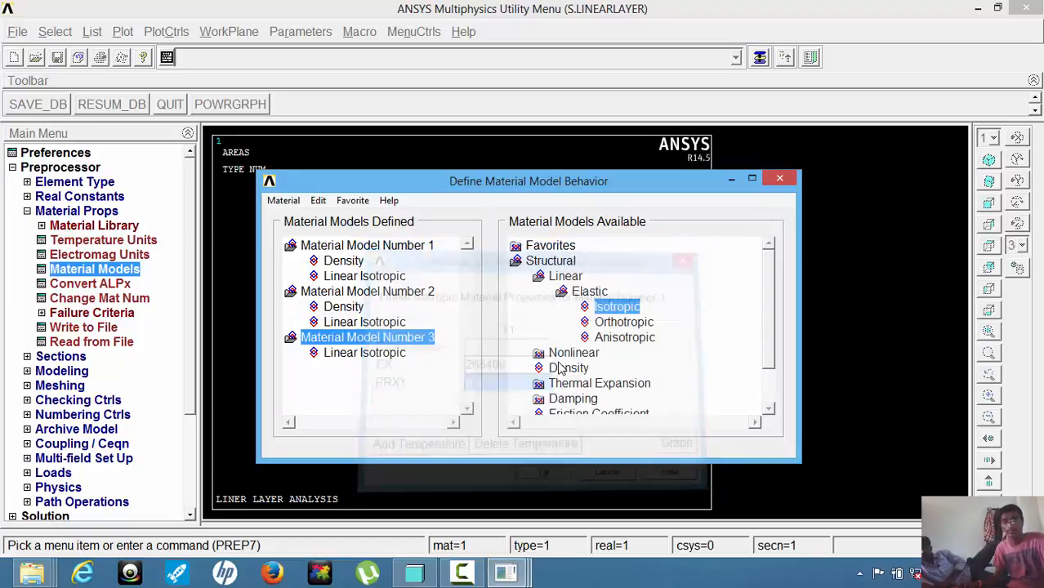
Set the density of material model 3 to 0.0000035064 and close the material definition.
double_click(570, 368)
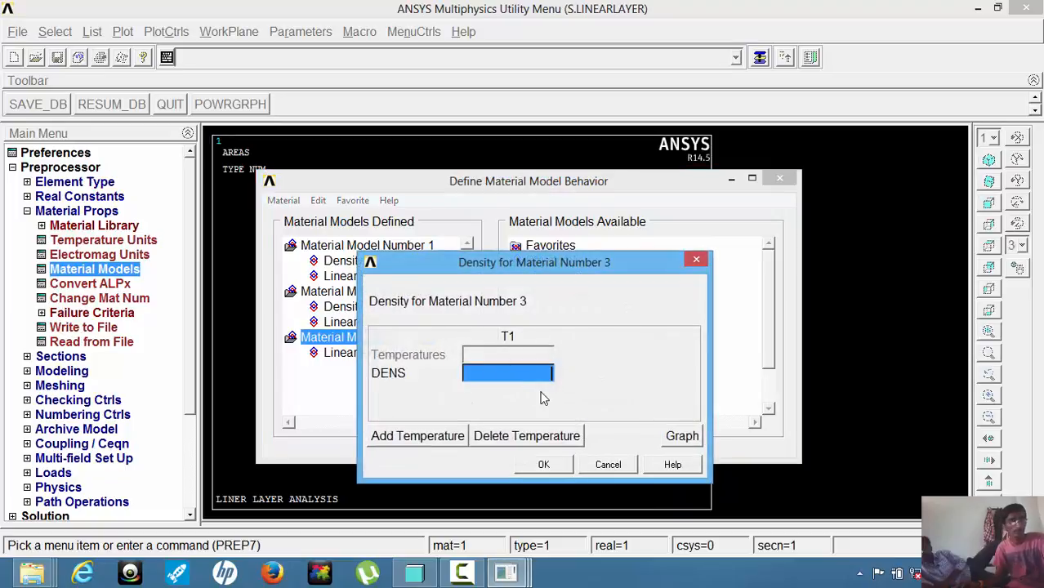
text(0.000035064)
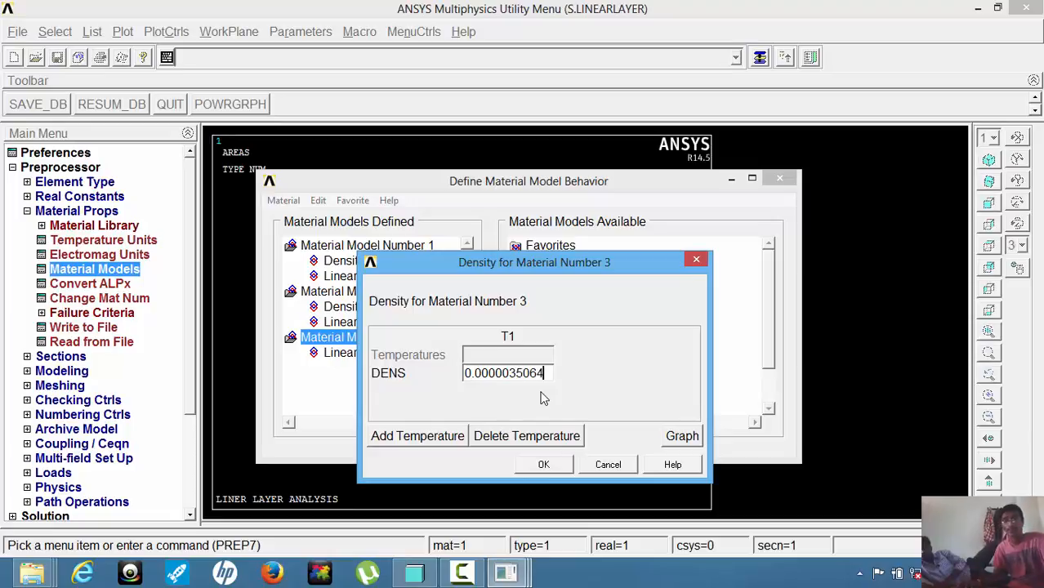
click(543, 463)
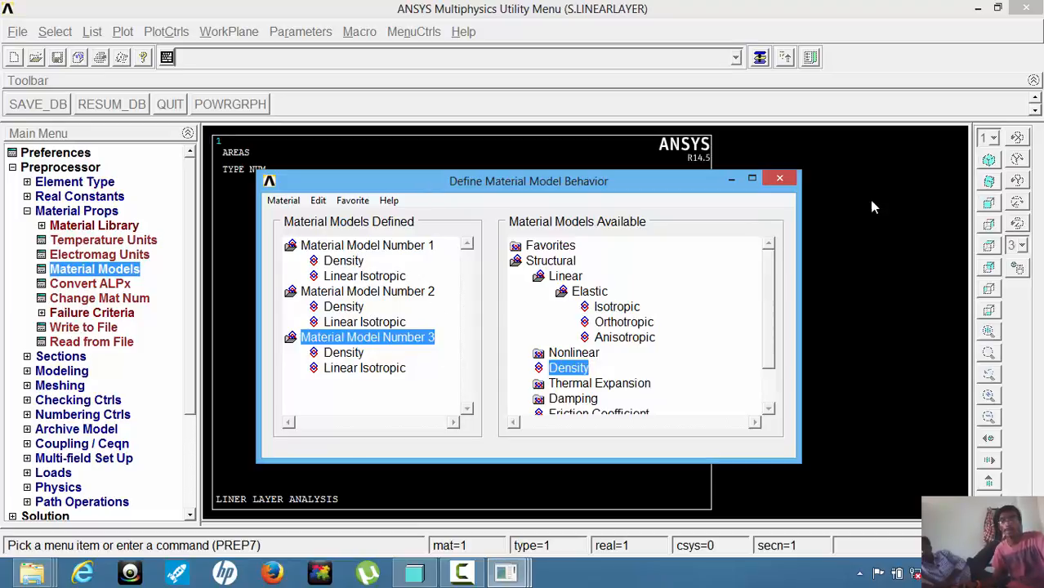
click(781, 180)
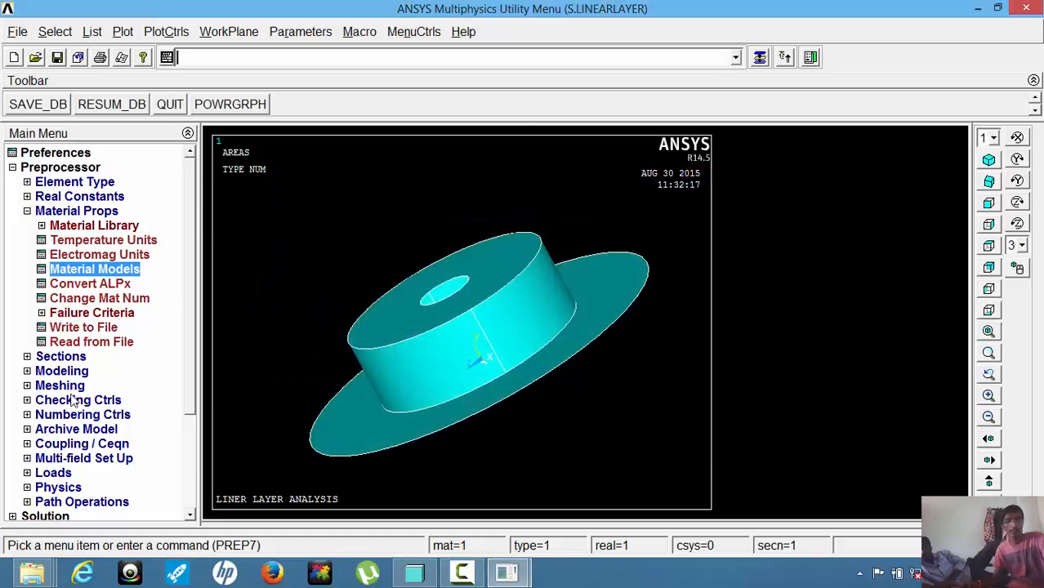
Start a shell lay-up section with ID 1 and add two layers to make a three-layer stack.
click(61, 357)
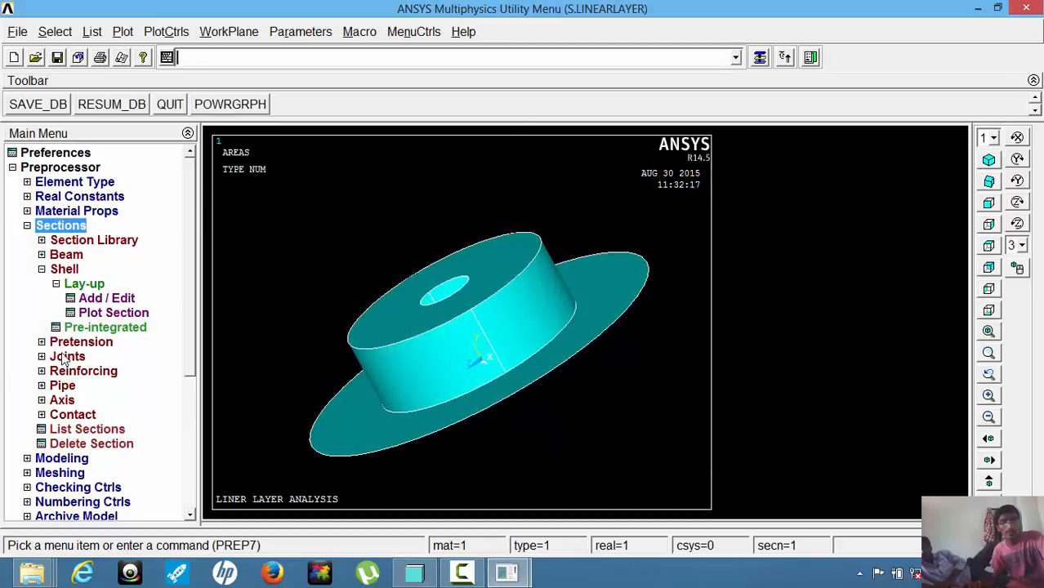
click(62, 271)
click(60, 270)
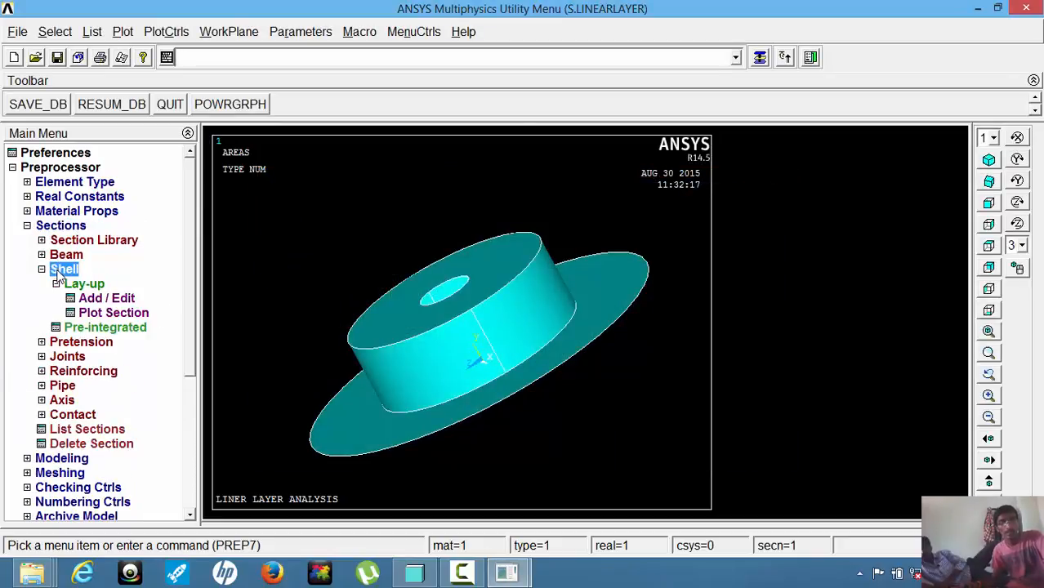
click(77, 285)
click(76, 285)
click(74, 286)
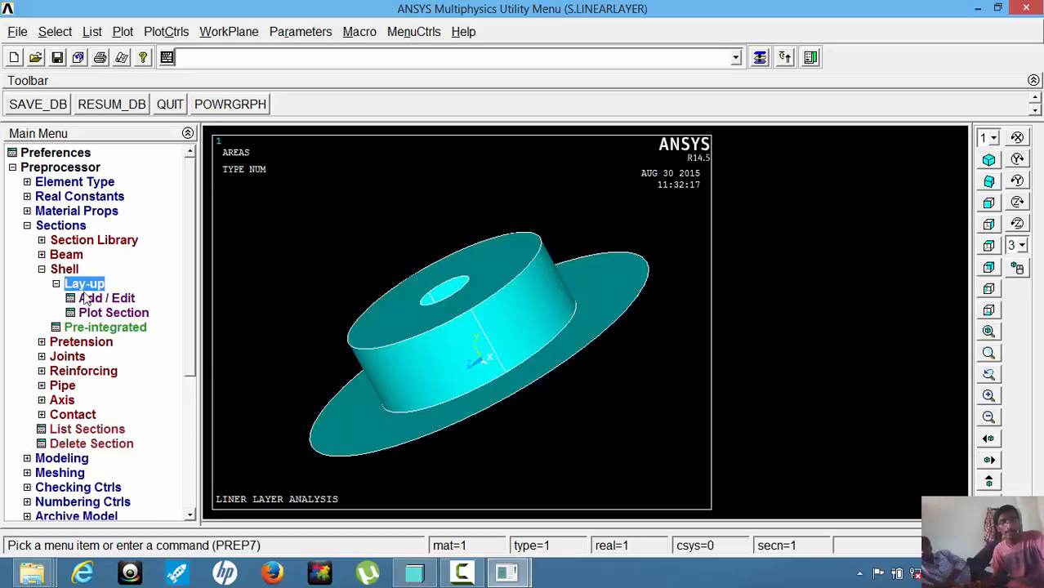
click(91, 298)
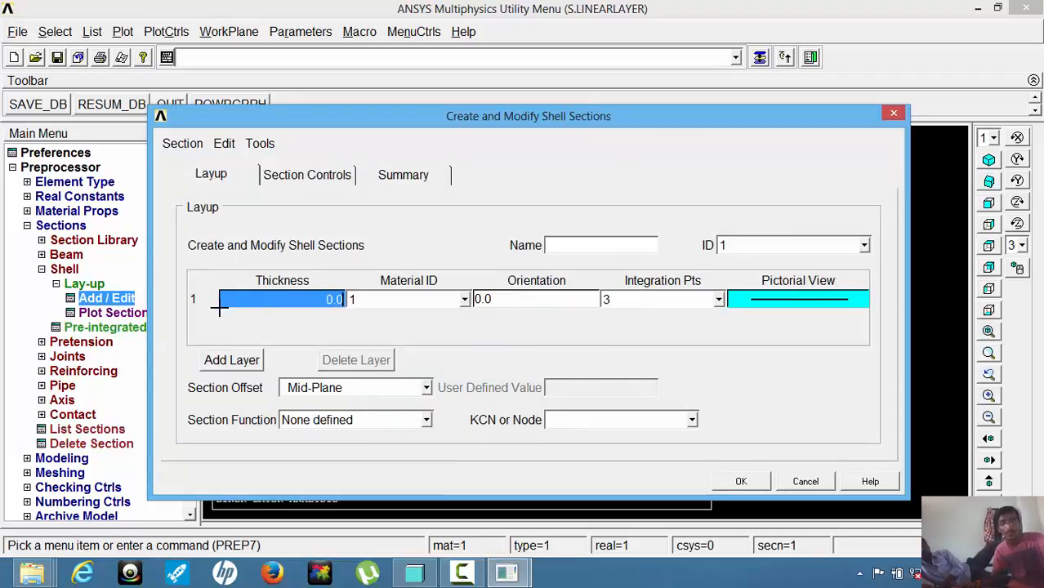
click(232, 364)
click(232, 363)
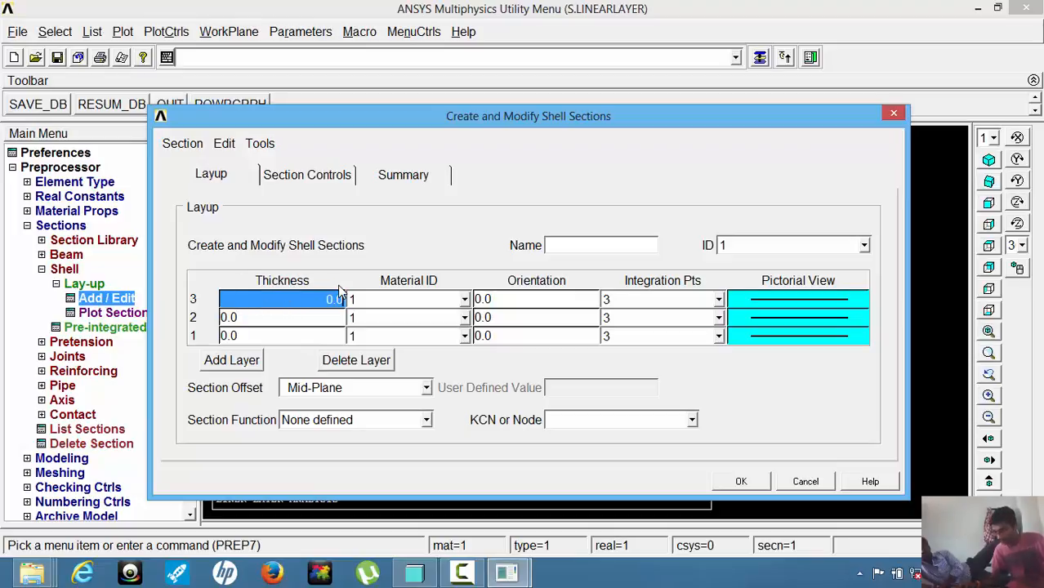
Set the thickness of all three shell layers to 2.
text(2)
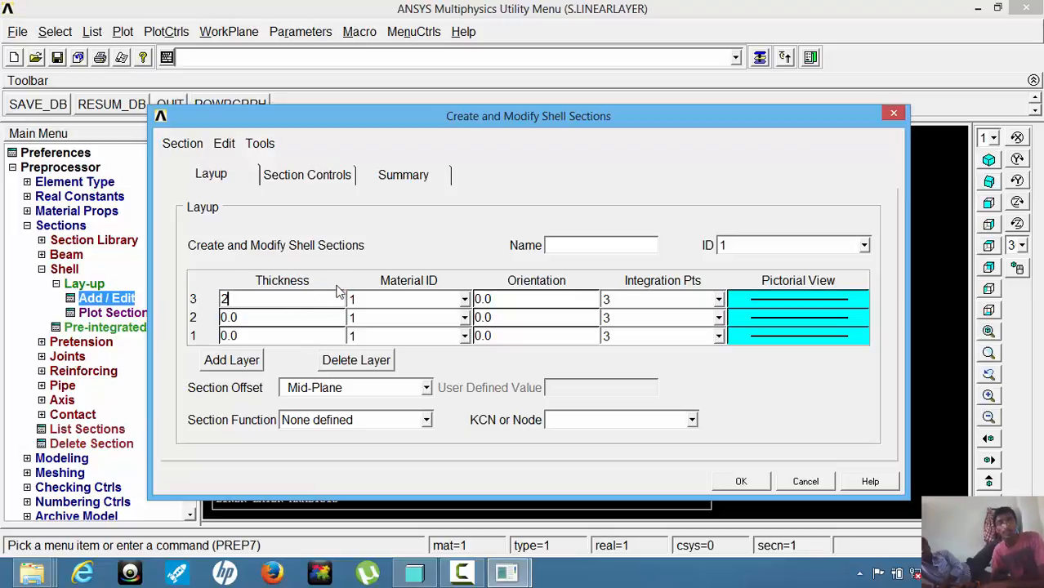
click(283, 322)
text(2)
click(283, 335)
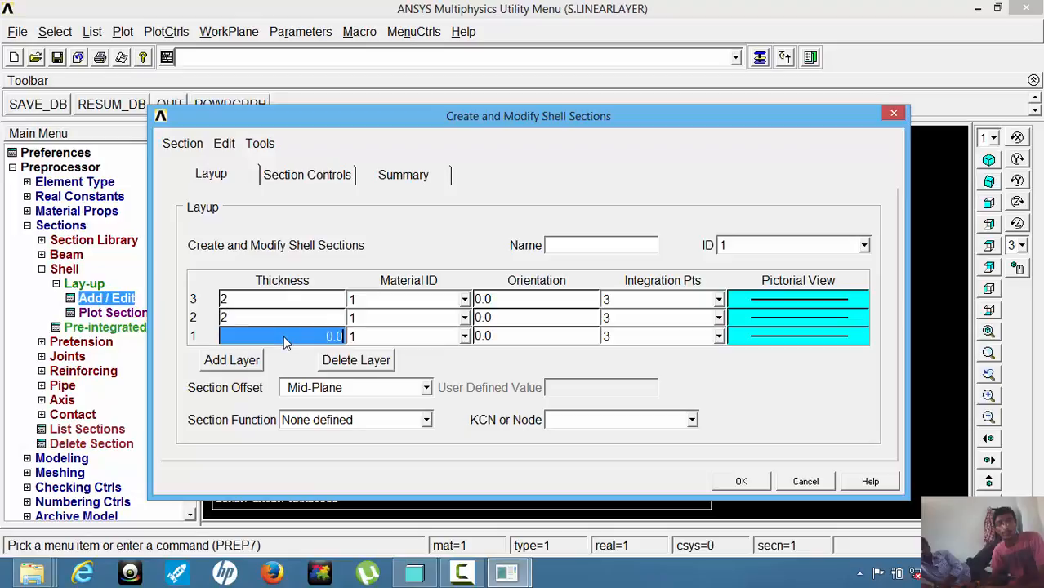
text(2)
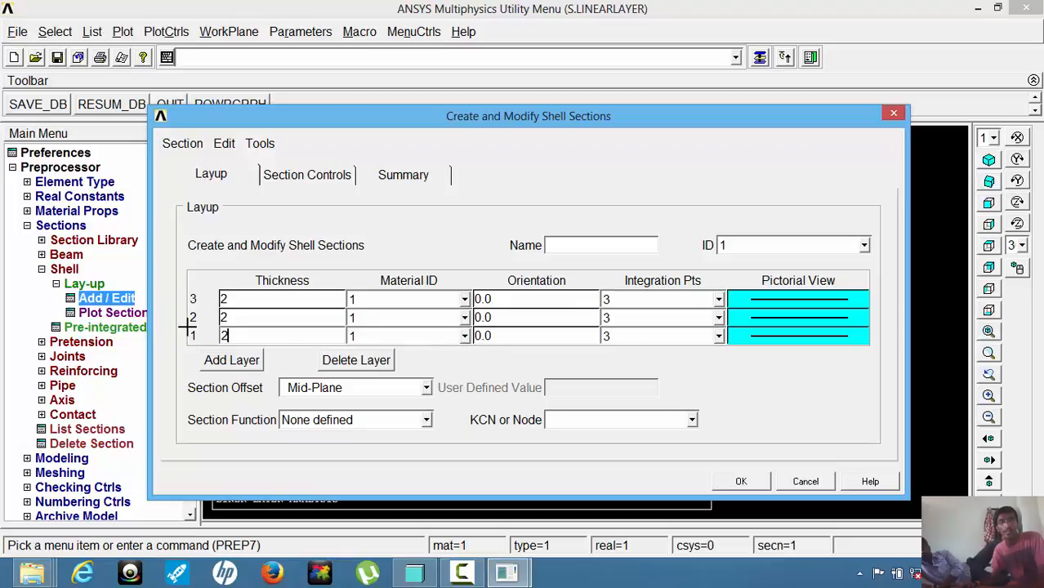
Assign material 2 to layer 2 and material 3 to layer 3, leaving layer 1 on material 1.
click(465, 336)
click(404, 350)
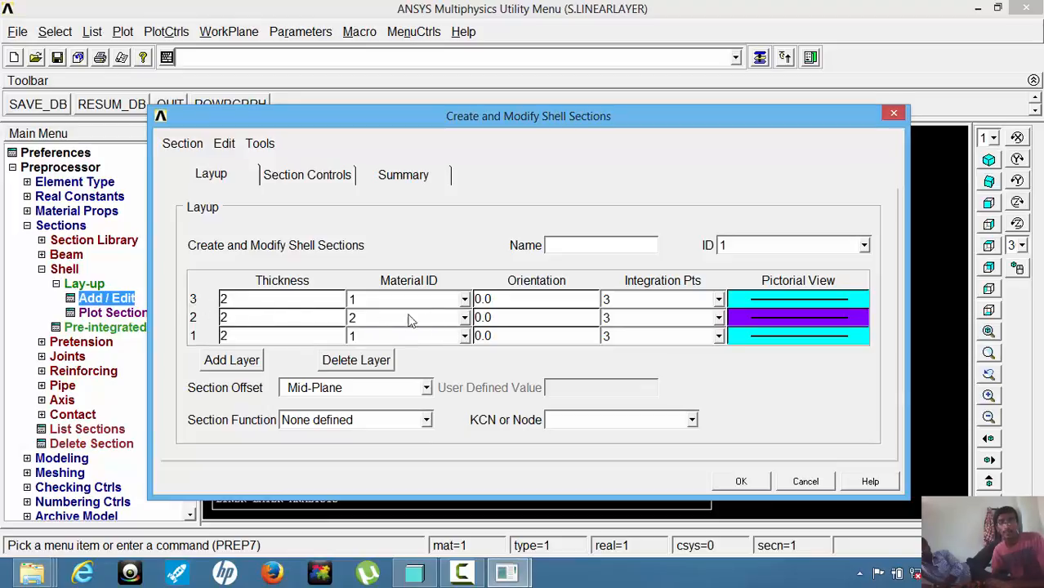
click(465, 317)
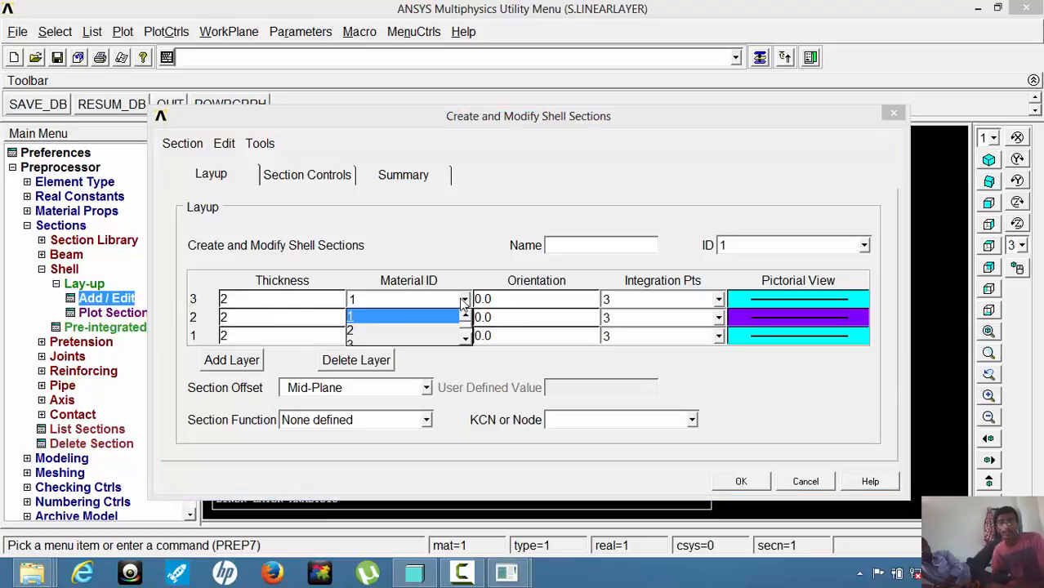
click(465, 341)
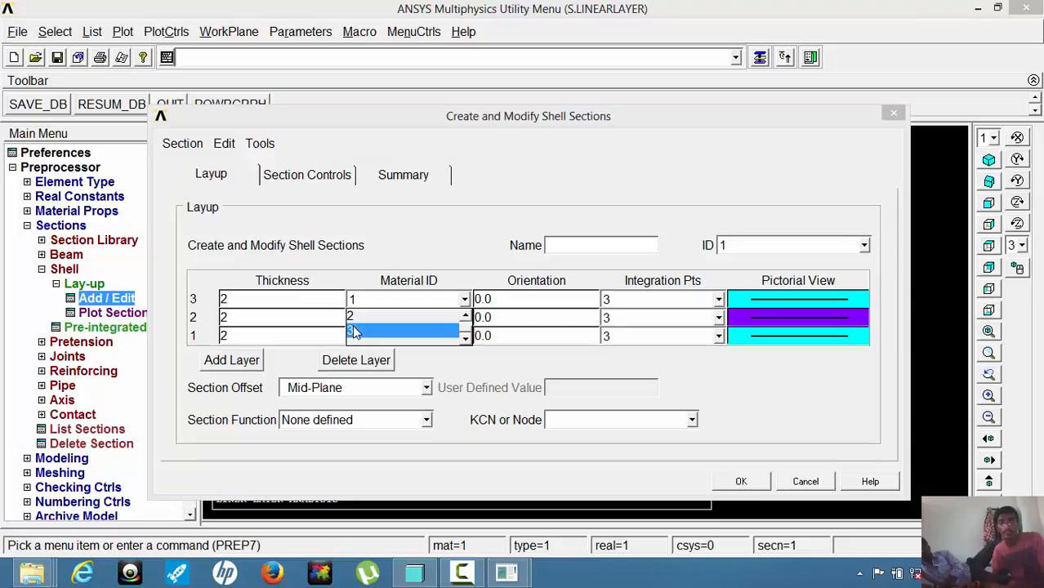
click(404, 330)
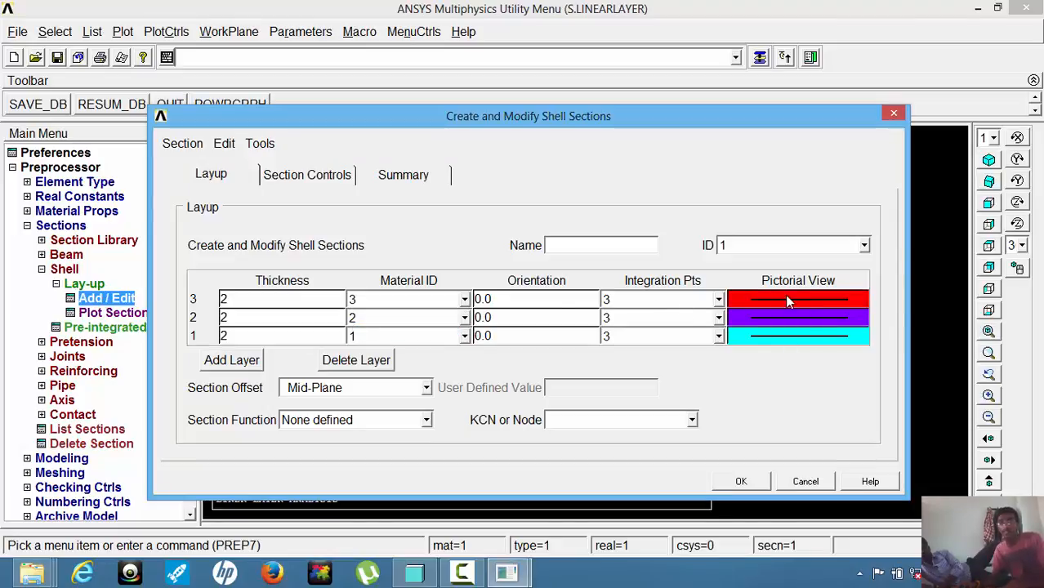
Set the orientation angle of layer 3 to 45 and of layer 1 to -45.
click(500, 299)
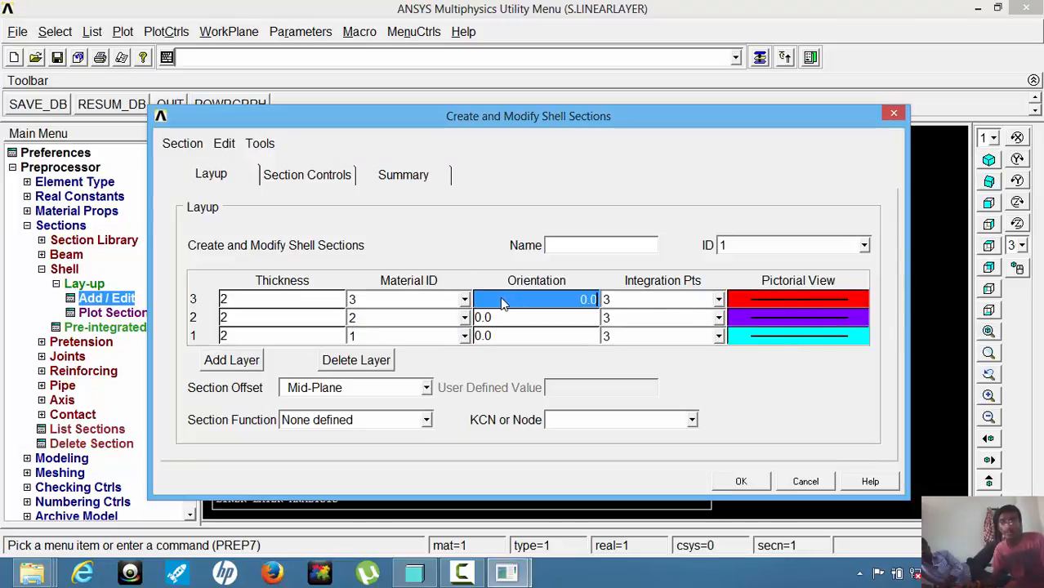
text(45)
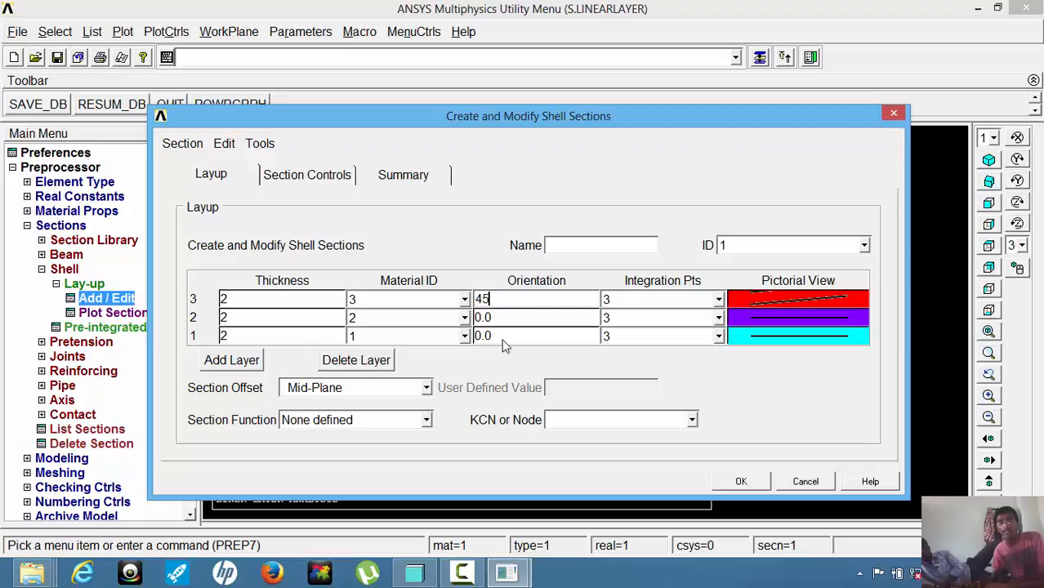
click(504, 337)
text(-)
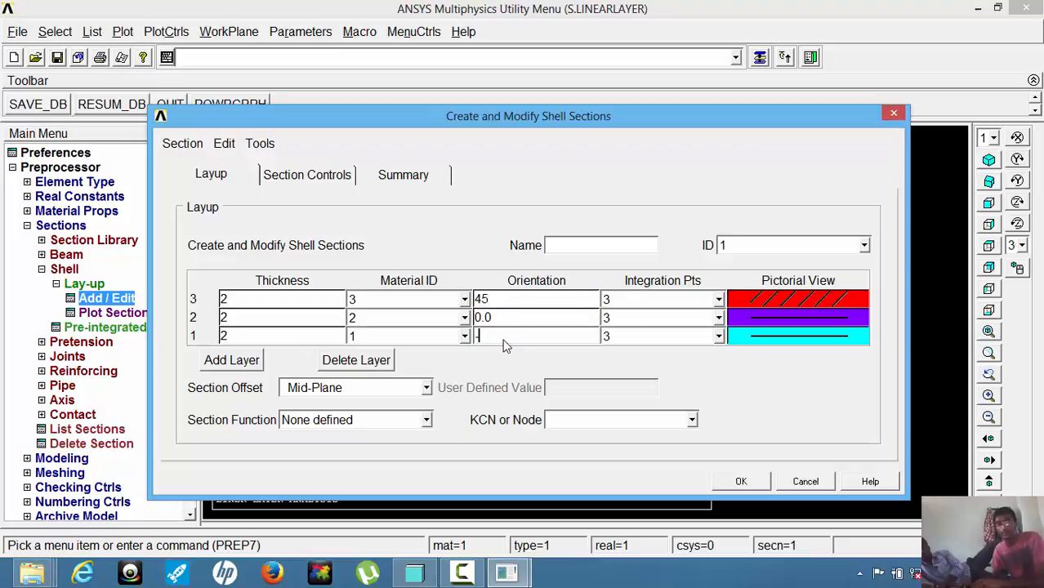
text(45)
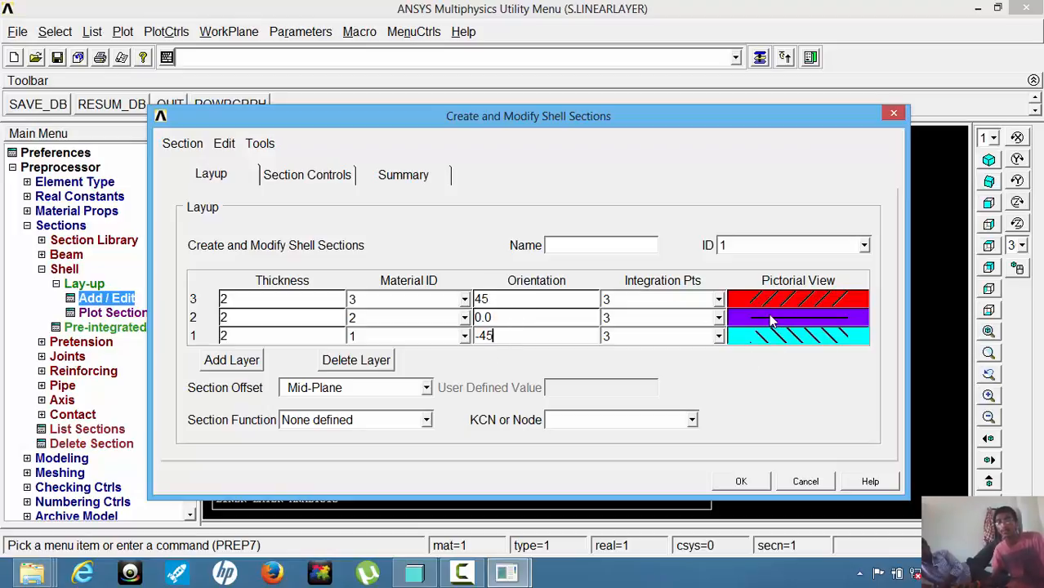
Keep the section offset at Mid-Plane and accept the shell section definition.
click(428, 391)
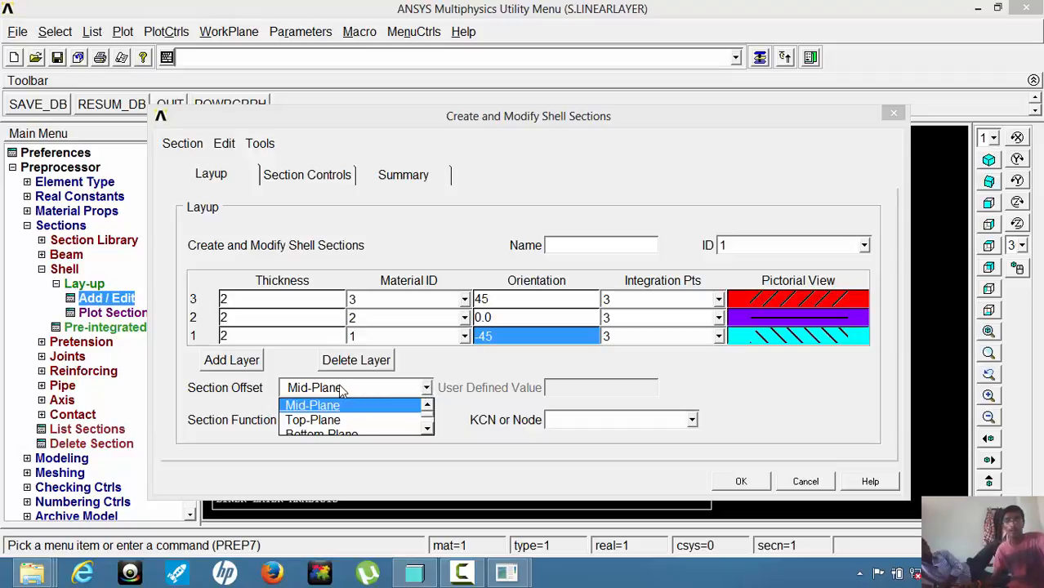
click(342, 392)
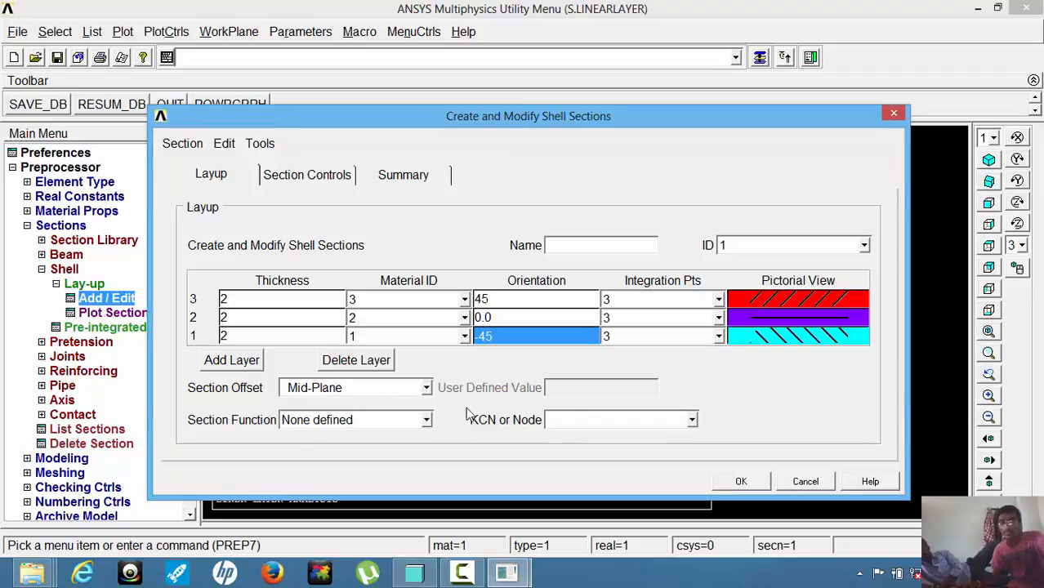
click(739, 481)
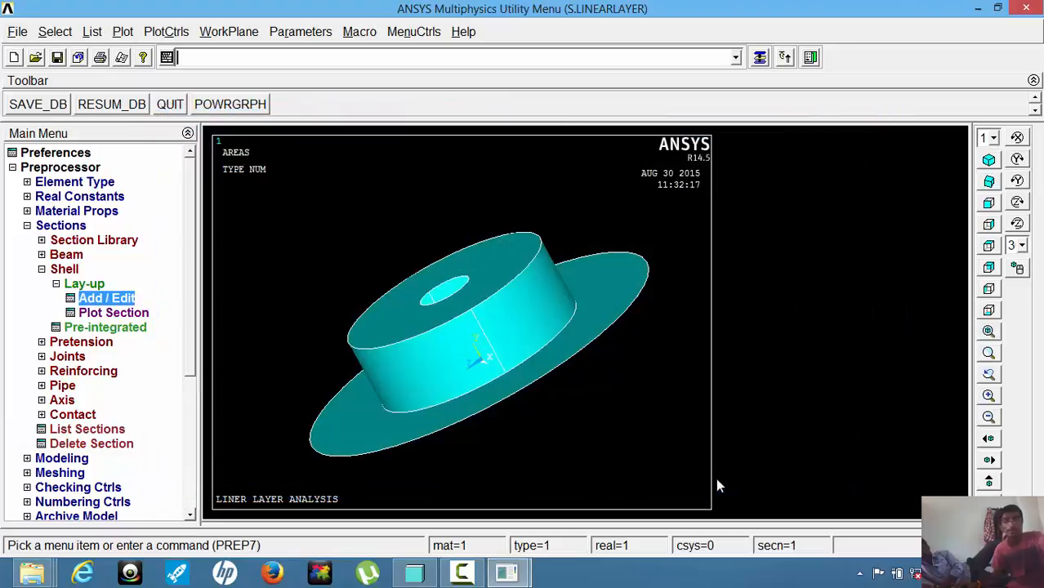
Mesh all areas of the disc with free quad elements, using smart sizing at its finest level, 1.
click(60, 229)
click(62, 256)
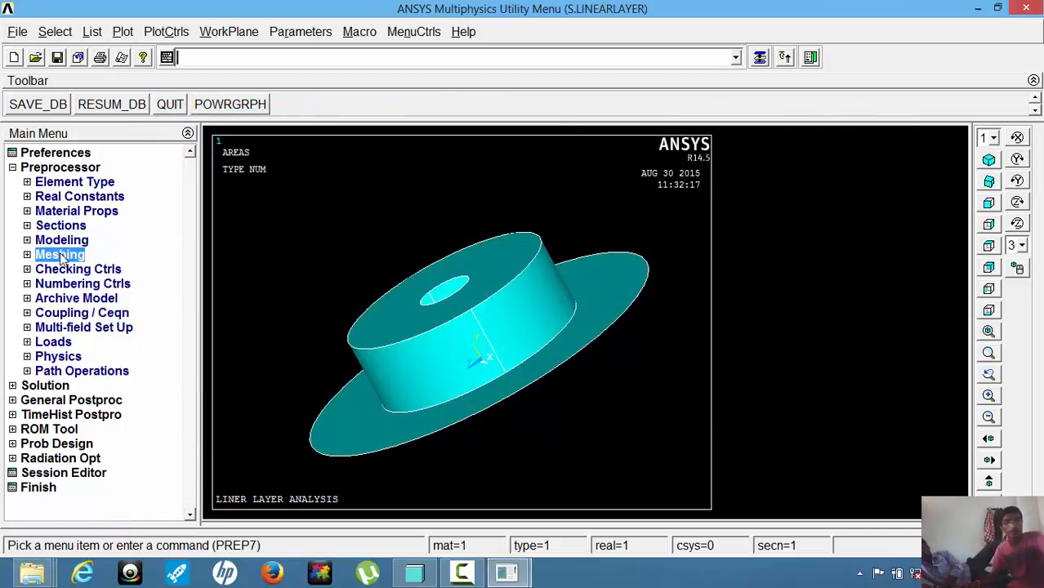
click(75, 284)
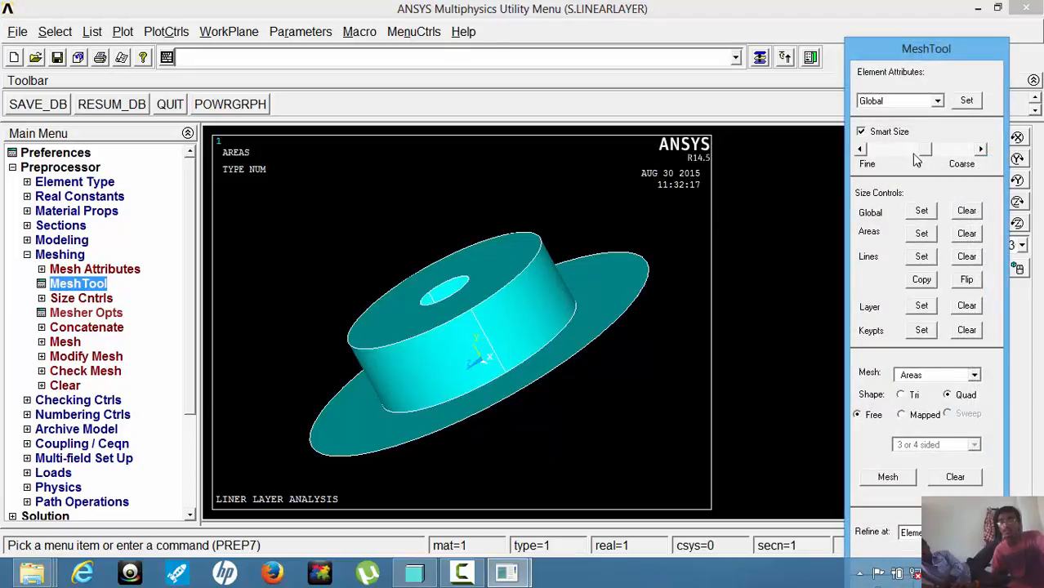
drag(924, 152, 865, 155)
click(892, 476)
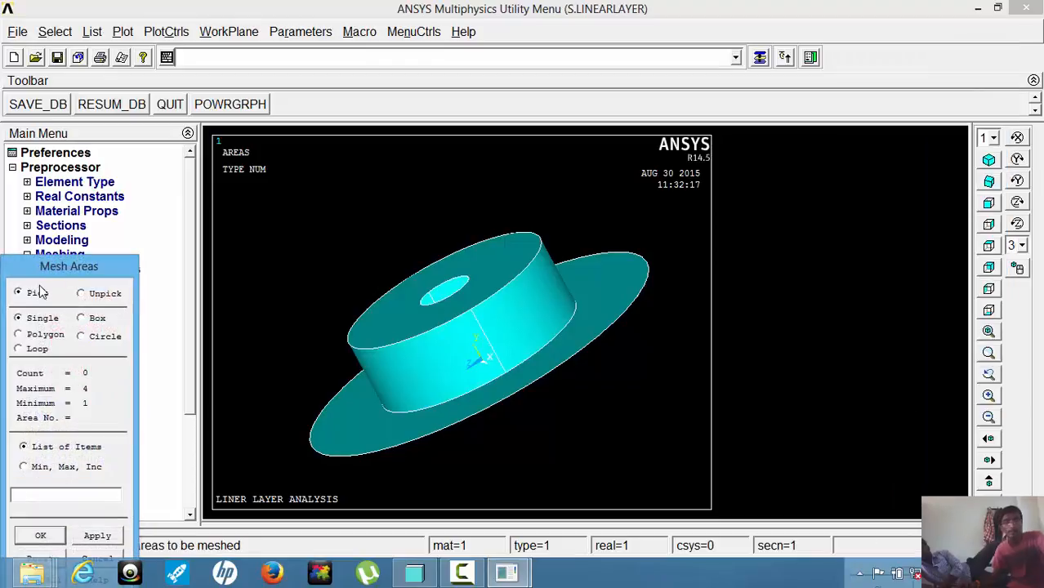
drag(44, 270, 71, 214)
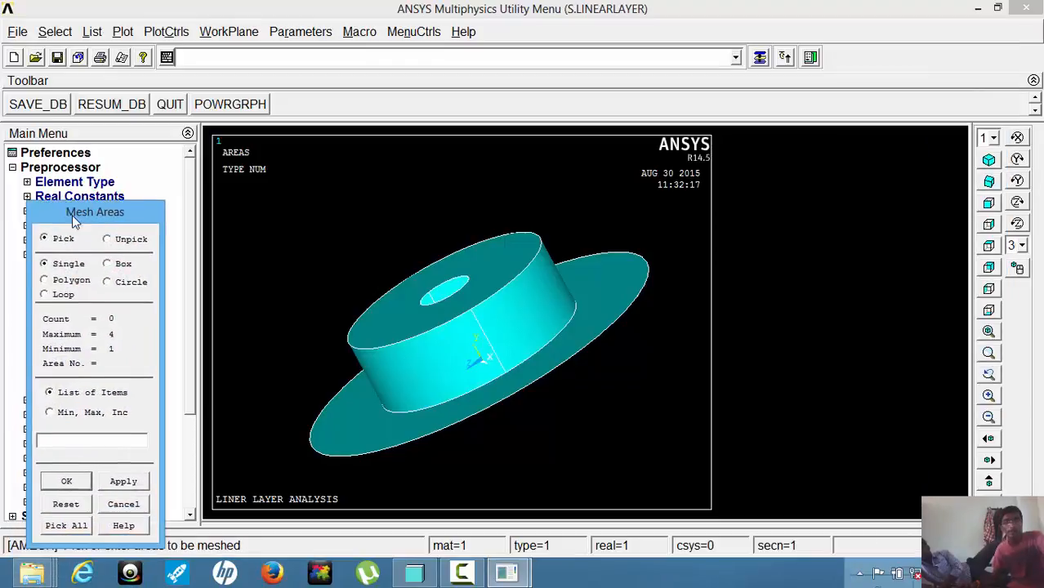
click(66, 522)
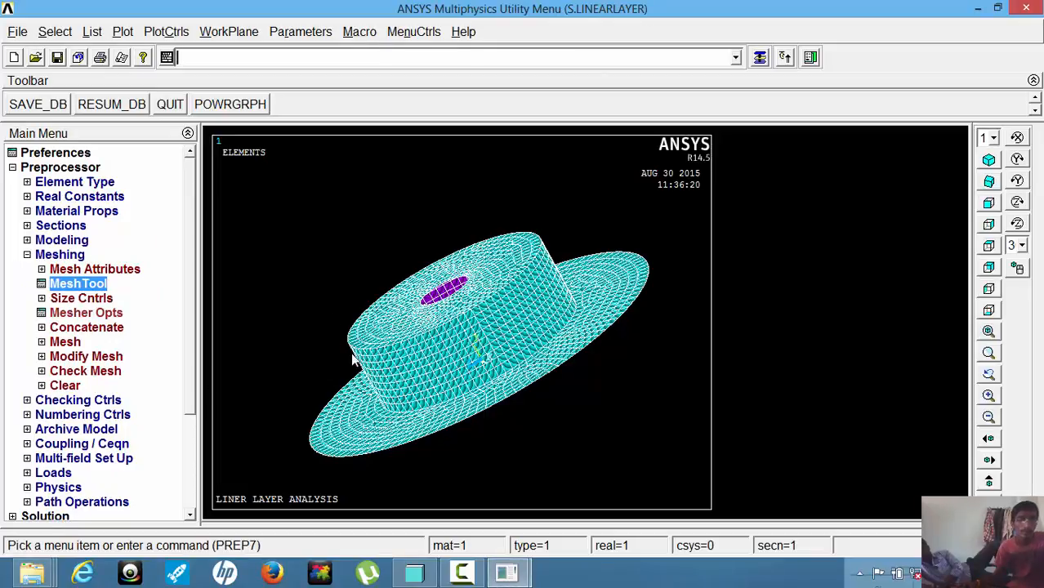
Constrain all degrees of freedom on the flat circular top face of the hub.
click(59, 255)
click(58, 255)
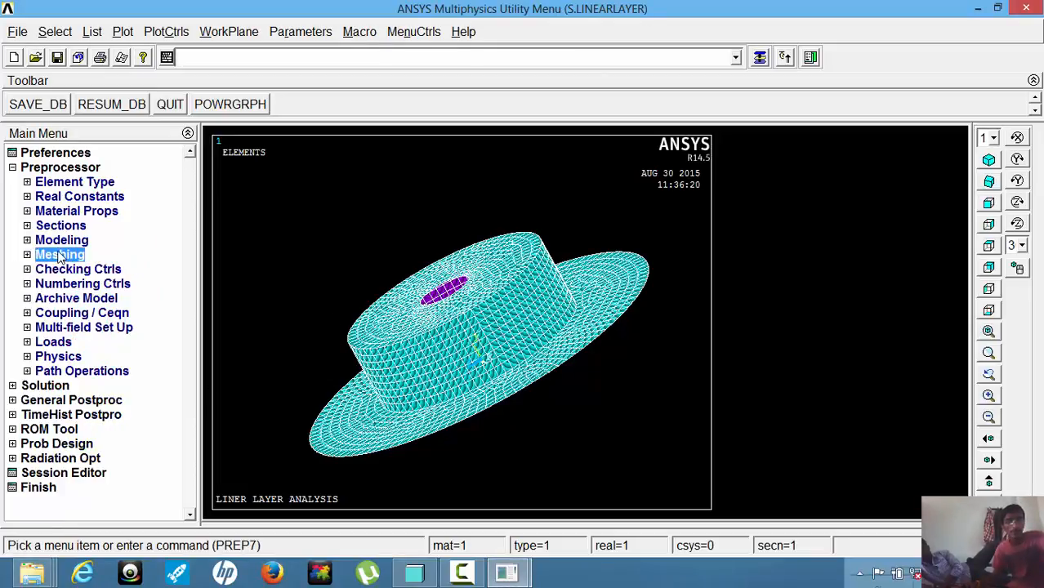
click(53, 343)
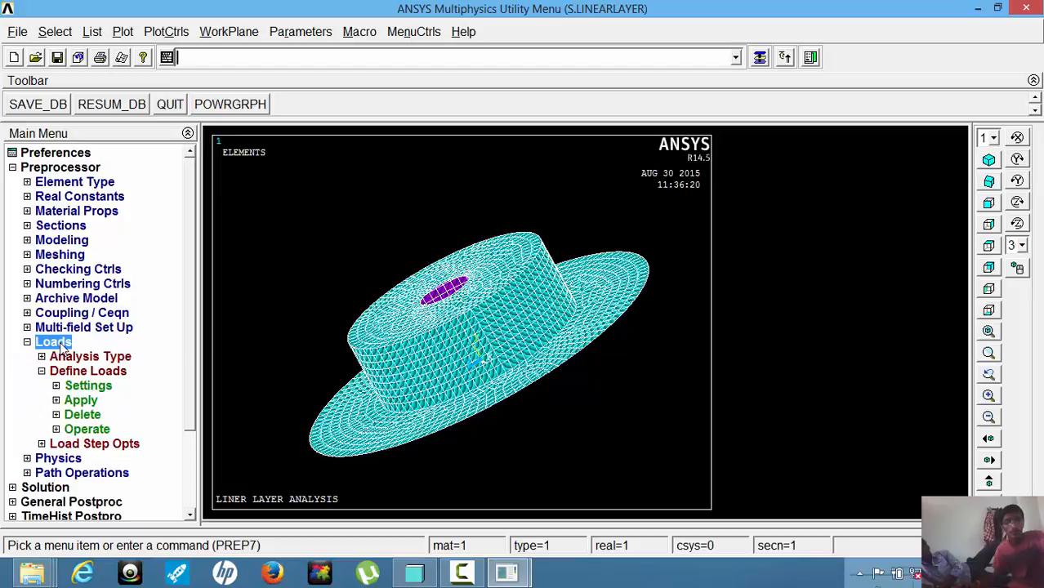
click(81, 401)
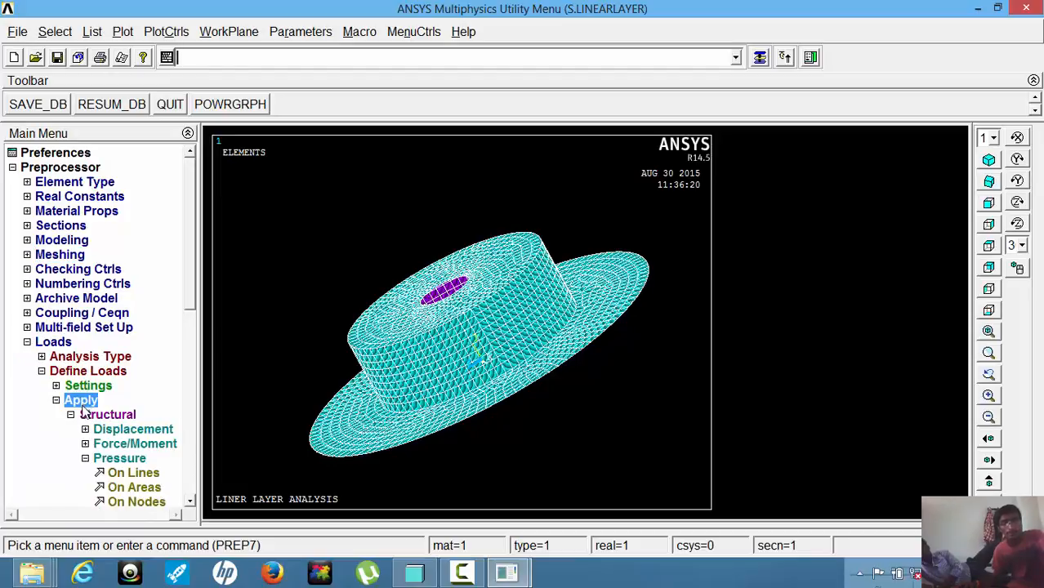
click(115, 434)
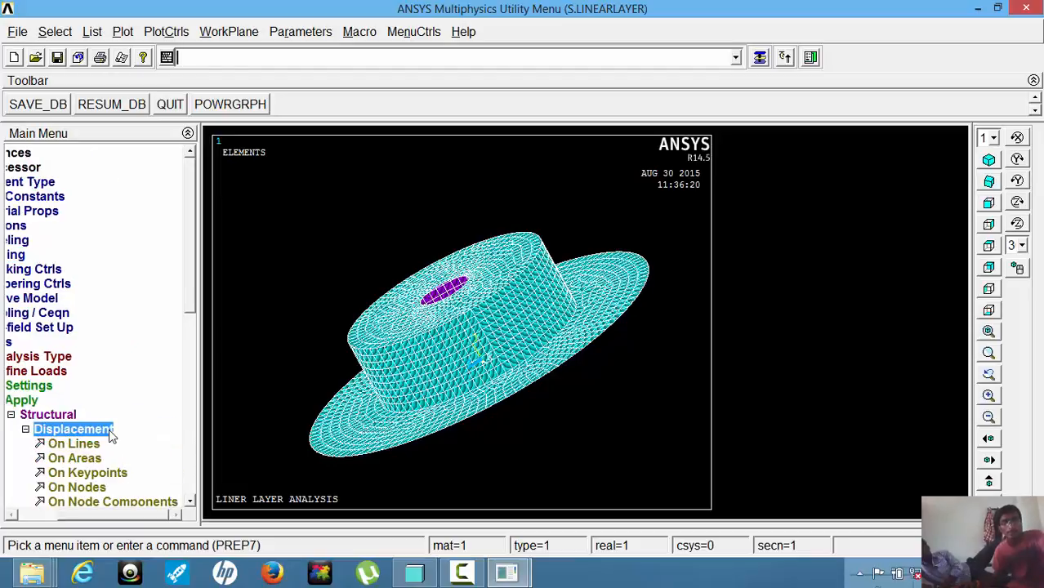
click(88, 460)
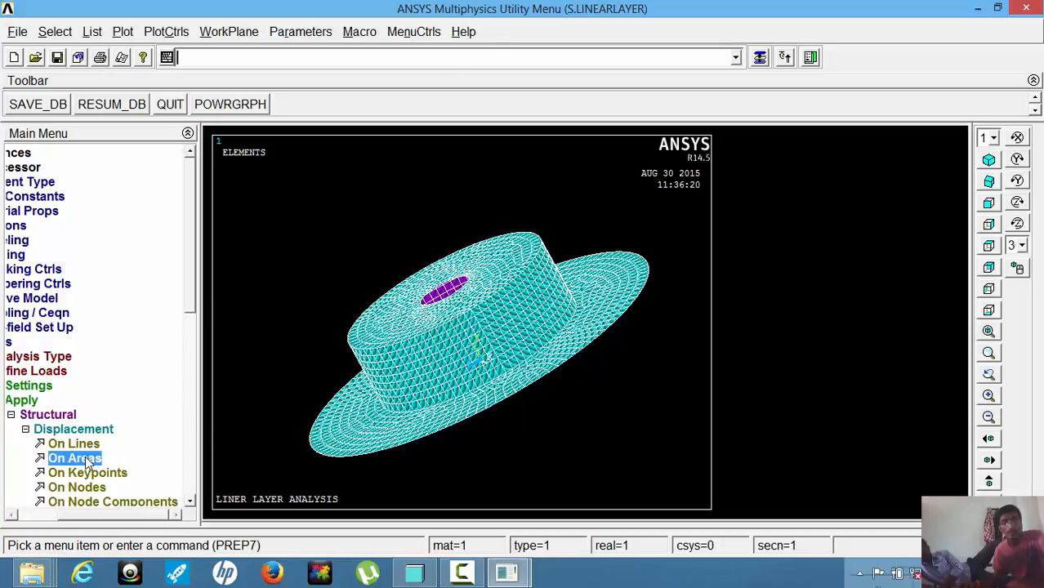
click(509, 258)
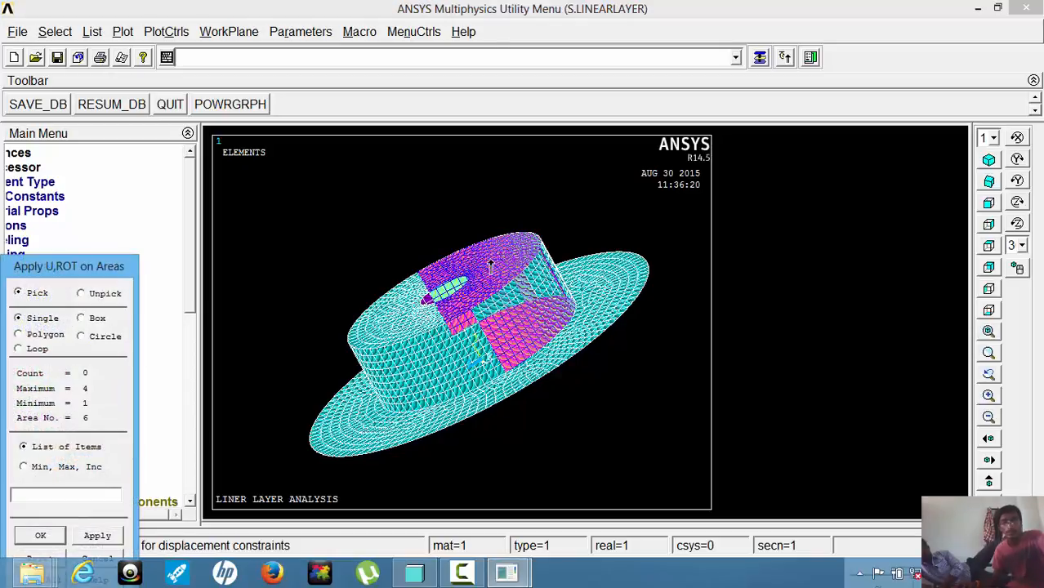
drag(490, 263, 479, 272)
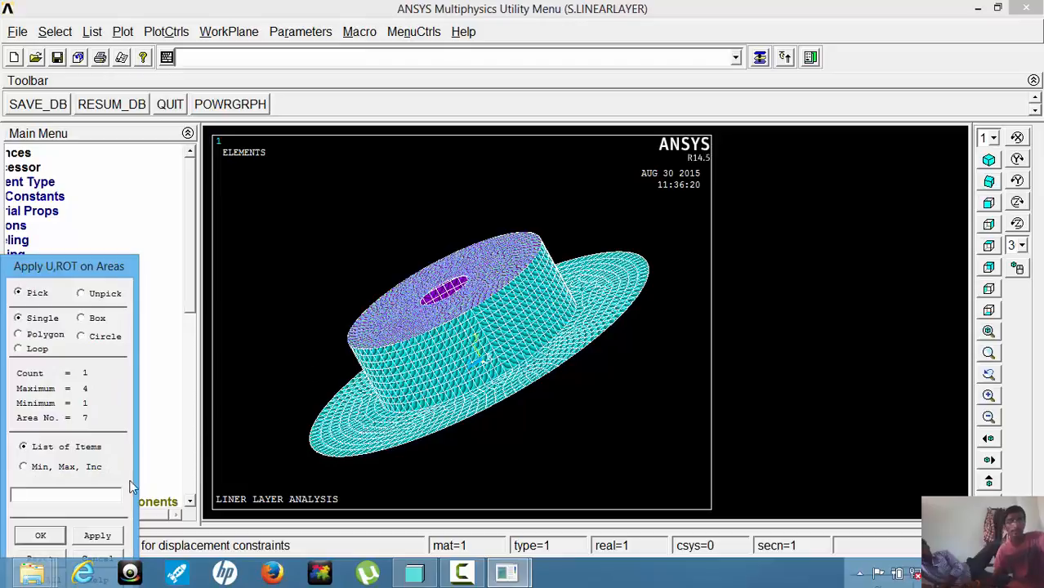
click(41, 535)
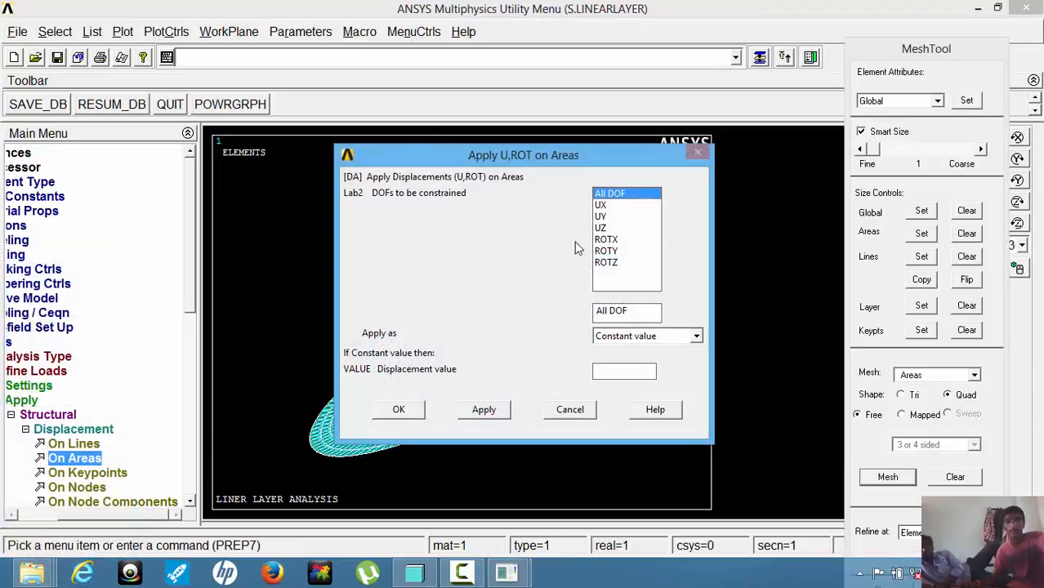
click(402, 409)
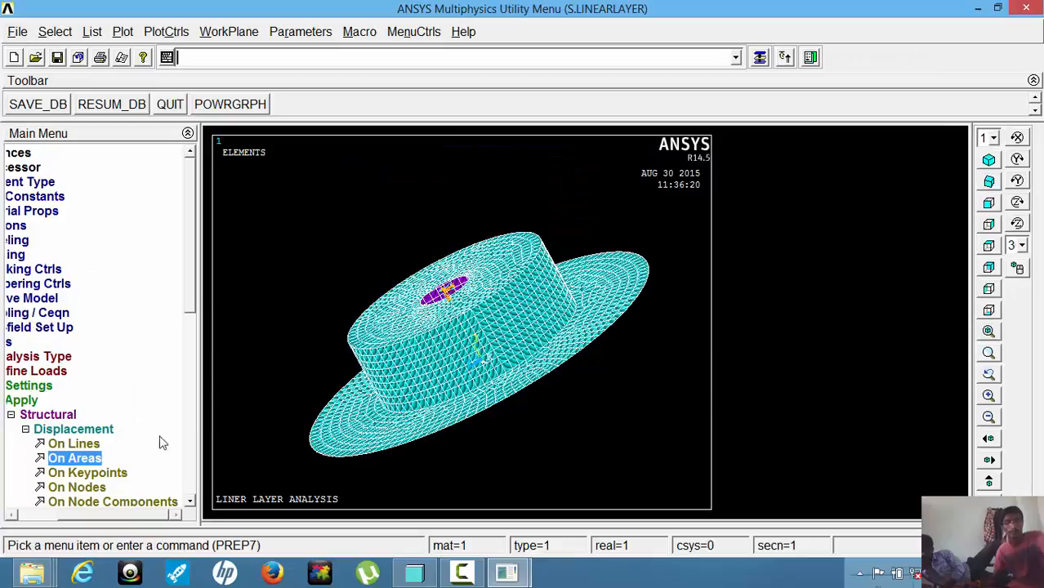
Apply a constant pressure of 1.5 to the wide outer flange area, keeping load key 1.
click(68, 428)
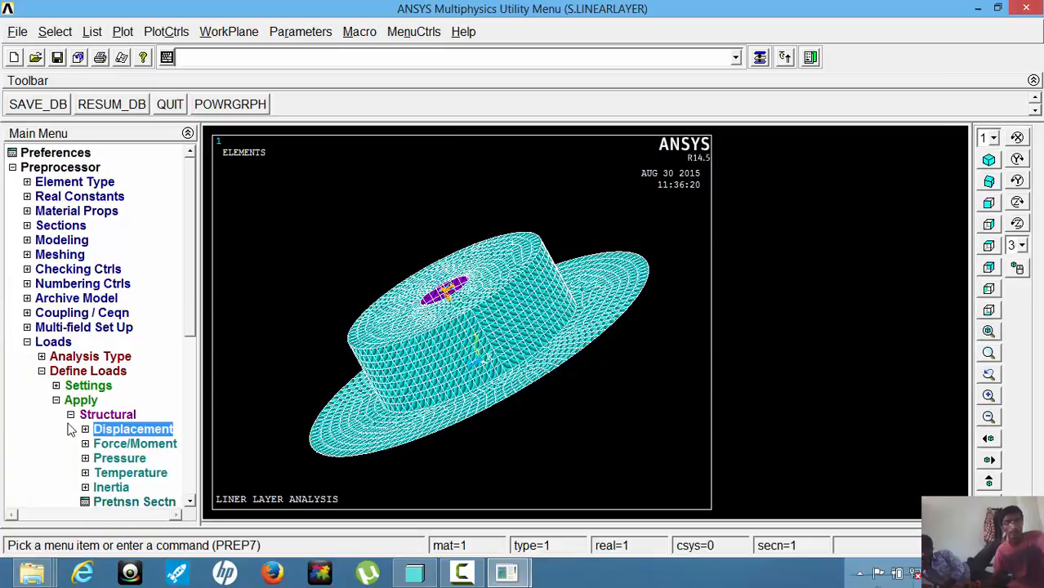
click(127, 459)
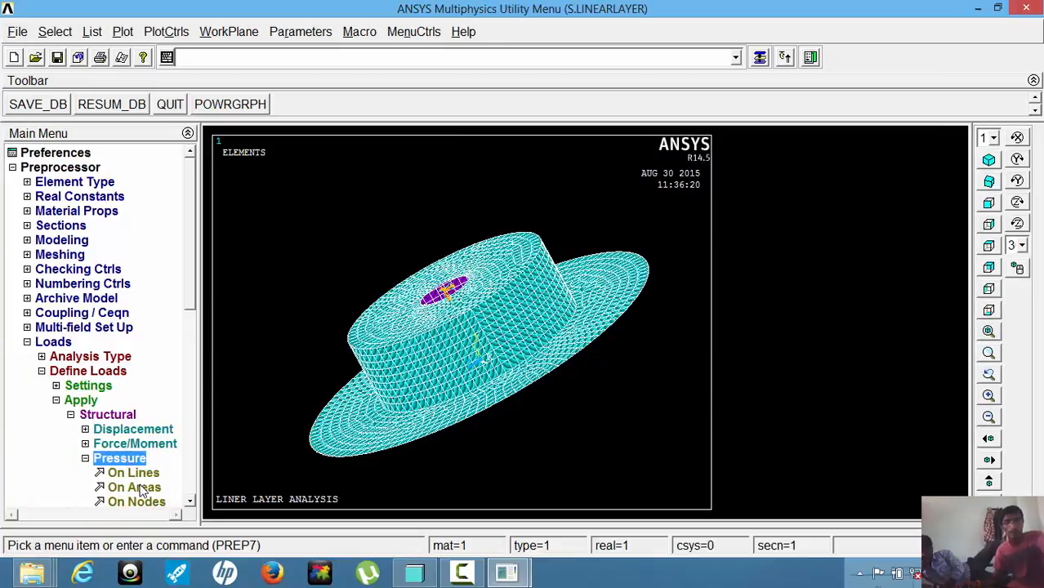
click(139, 487)
click(596, 290)
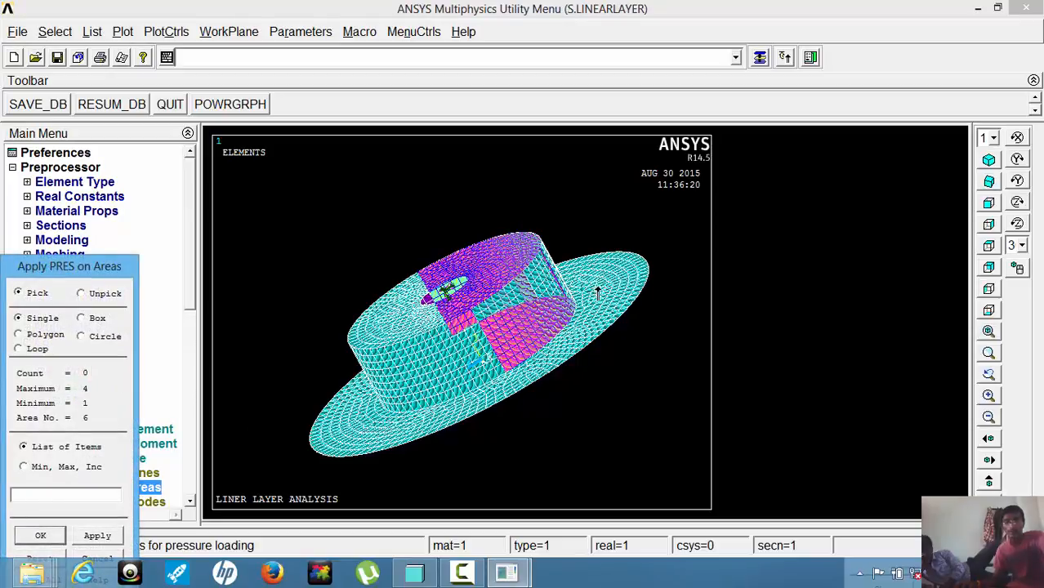
drag(614, 300, 513, 374)
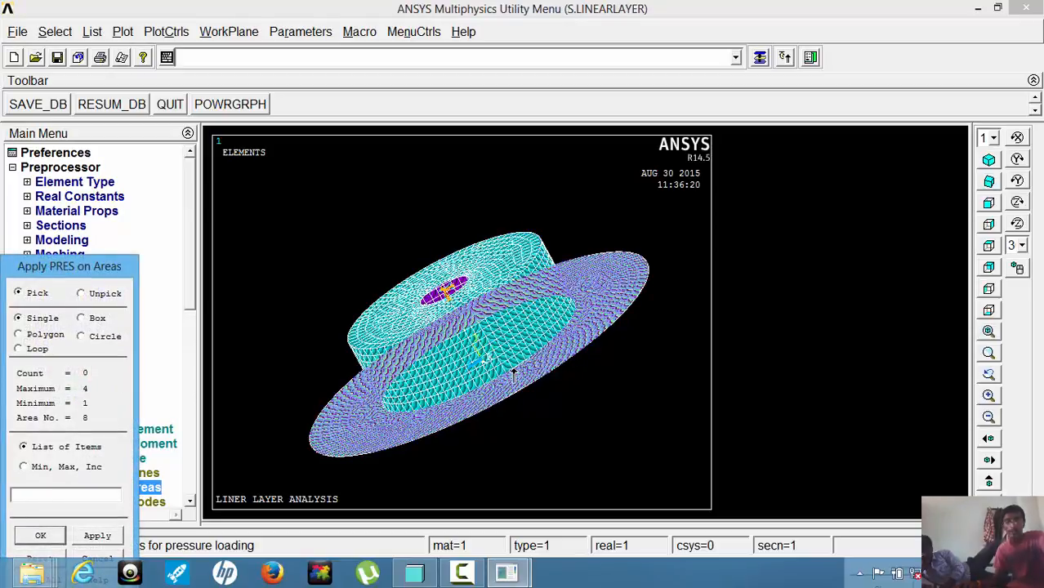
click(40, 536)
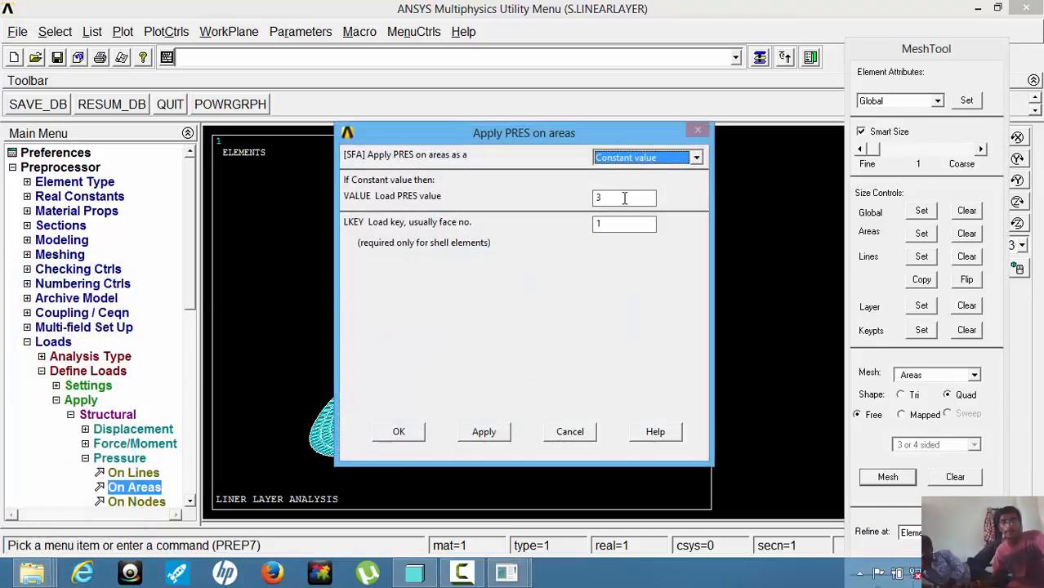
key(Tab)
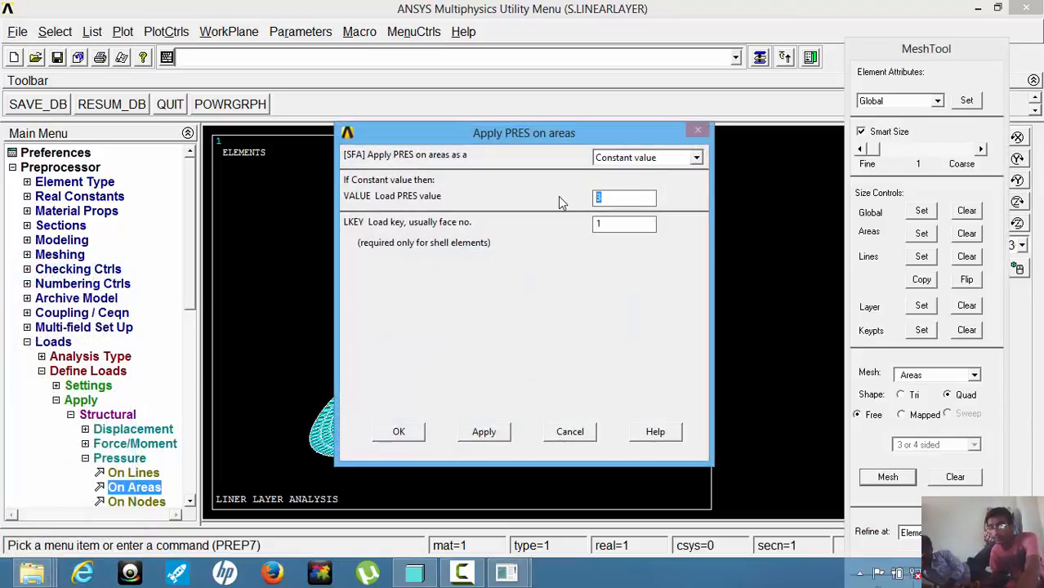
text(1.5)
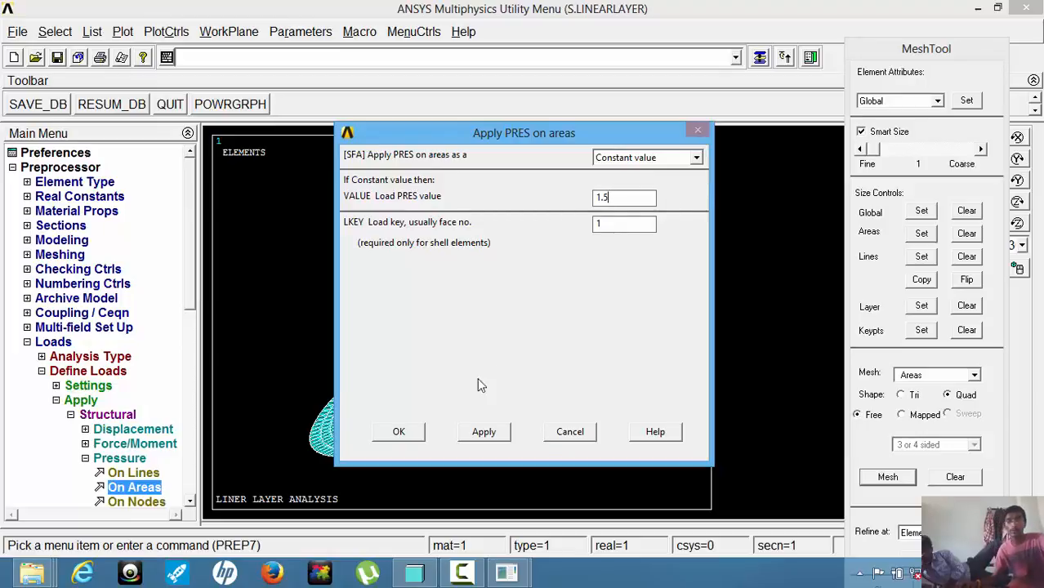
click(392, 435)
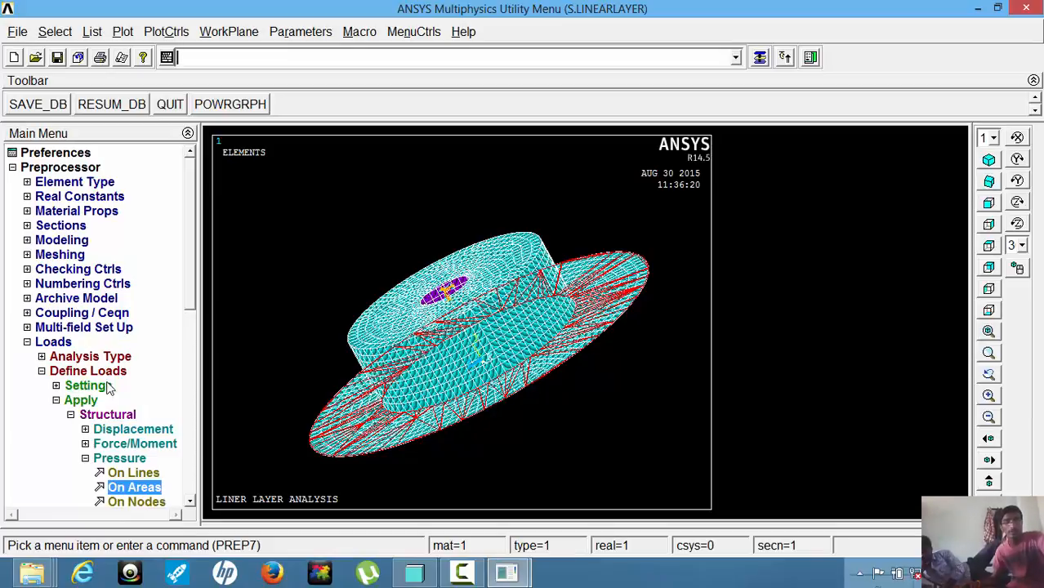
Solve the current load step and dismiss the solution note and status listing.
click(57, 344)
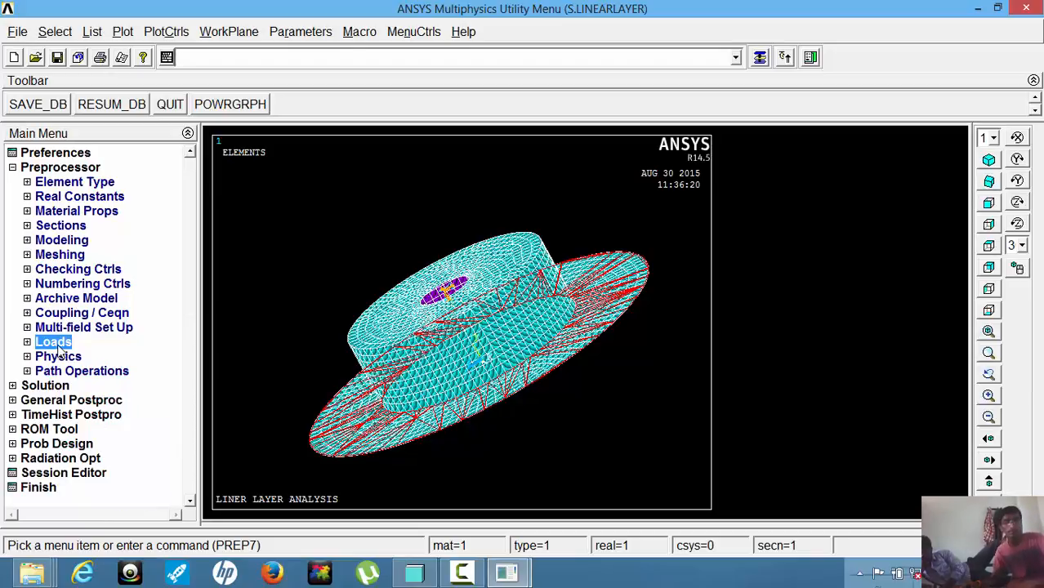
click(44, 386)
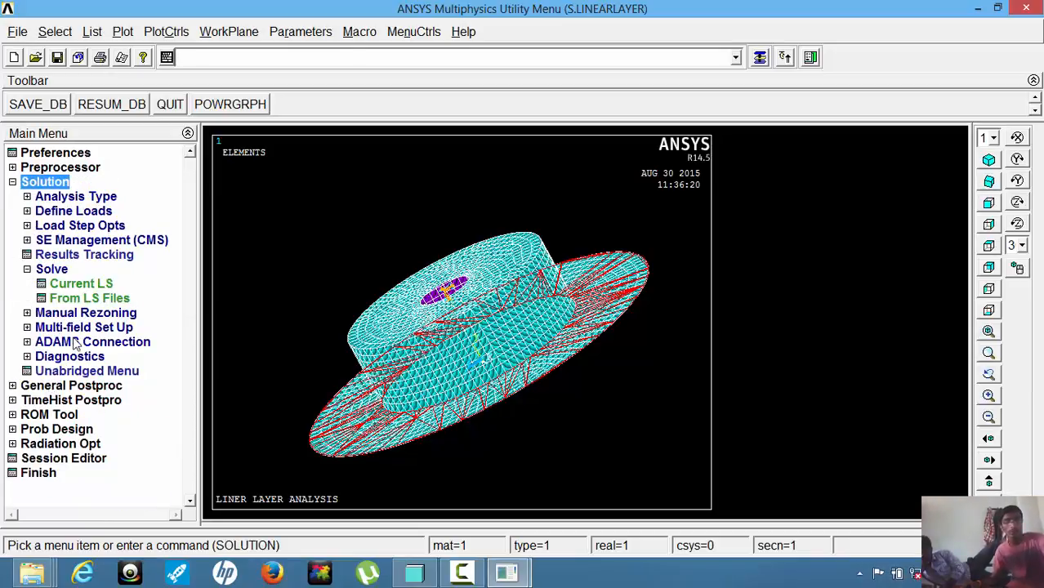
click(80, 288)
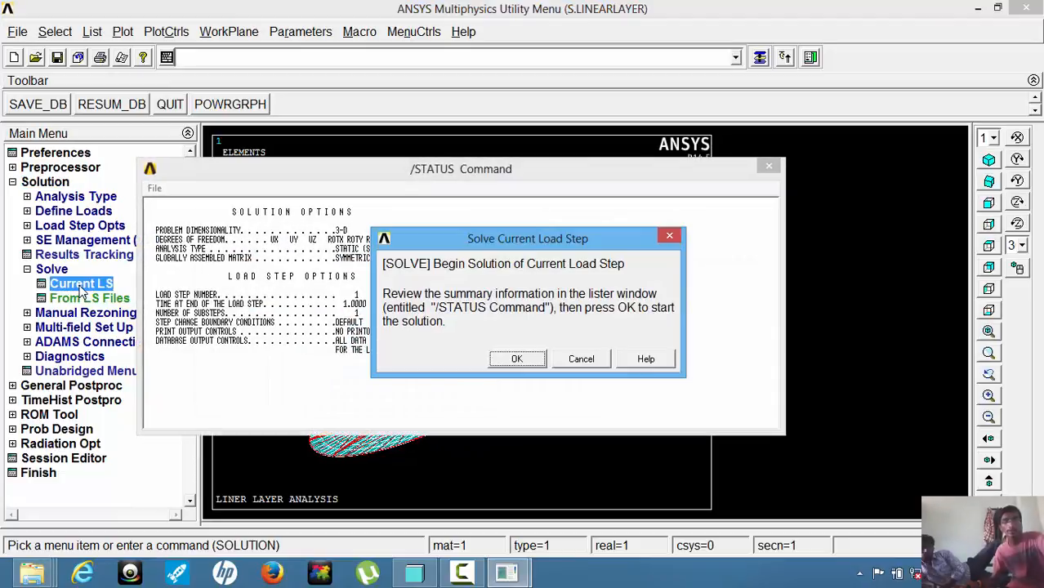
click(516, 360)
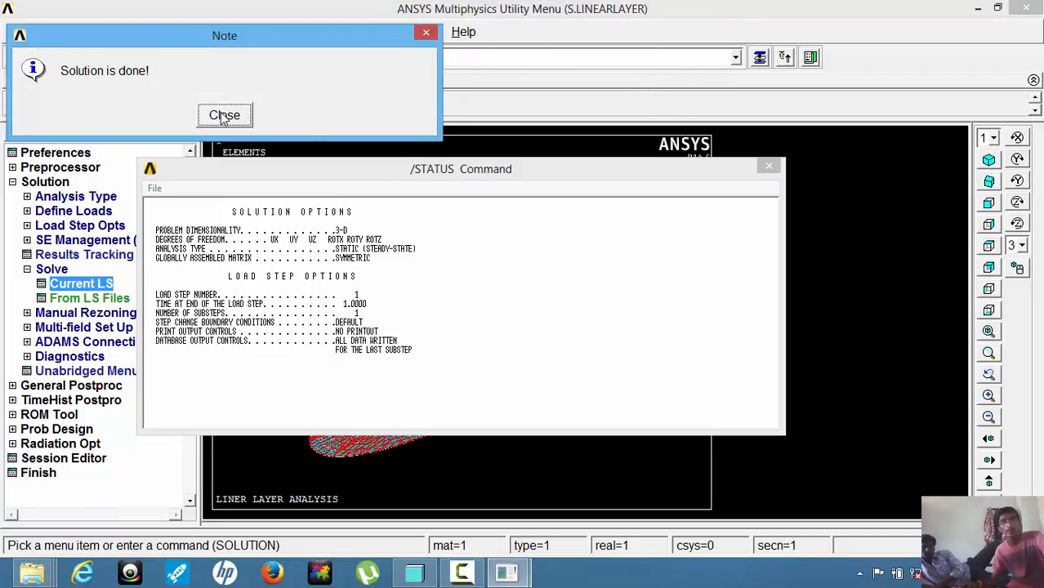
click(224, 117)
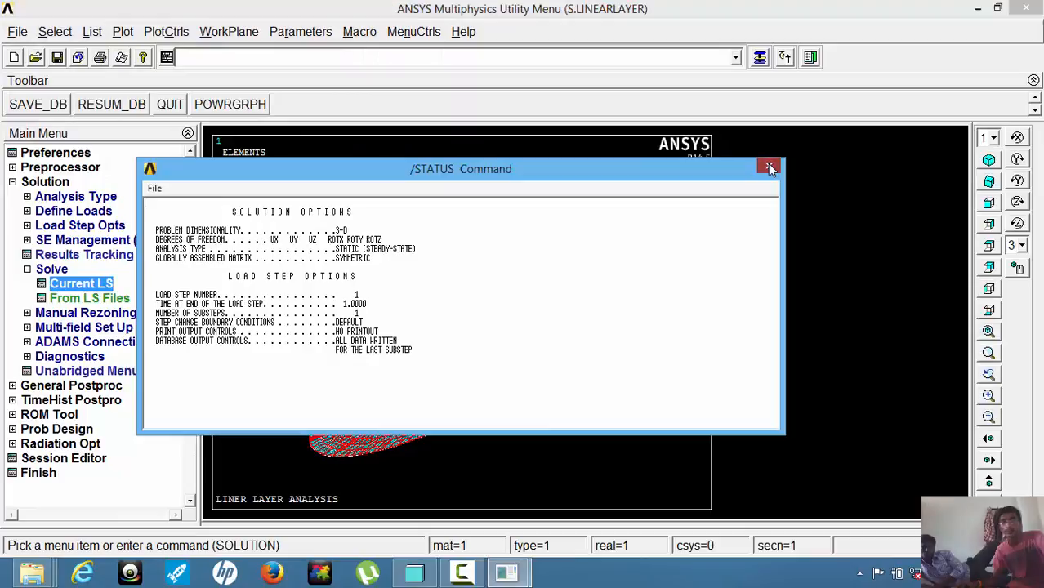
click(767, 164)
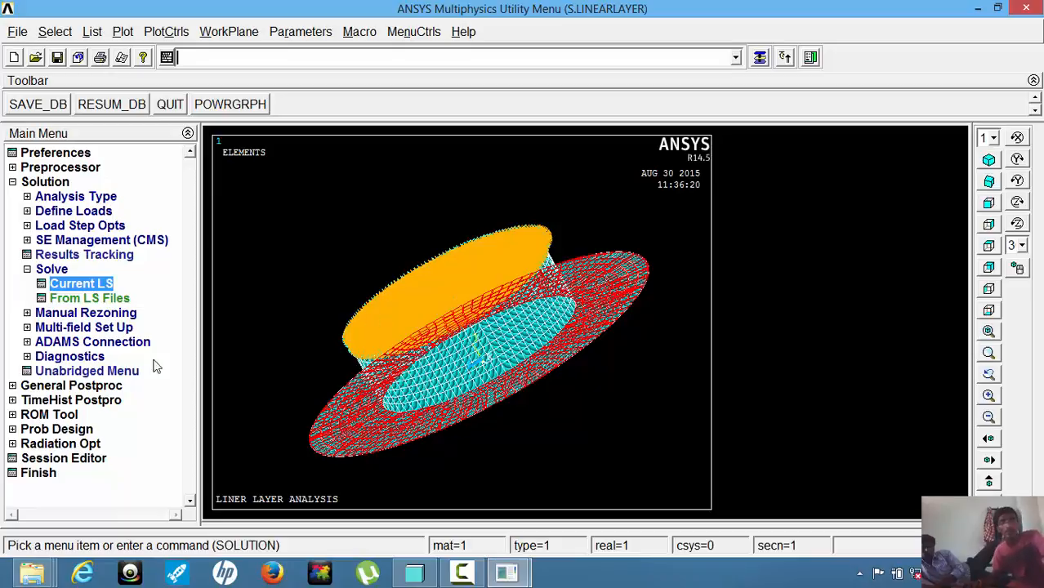
Plot the nodal displacement vector sum as contours, showing the deformed shape with the undeformed model.
click(107, 386)
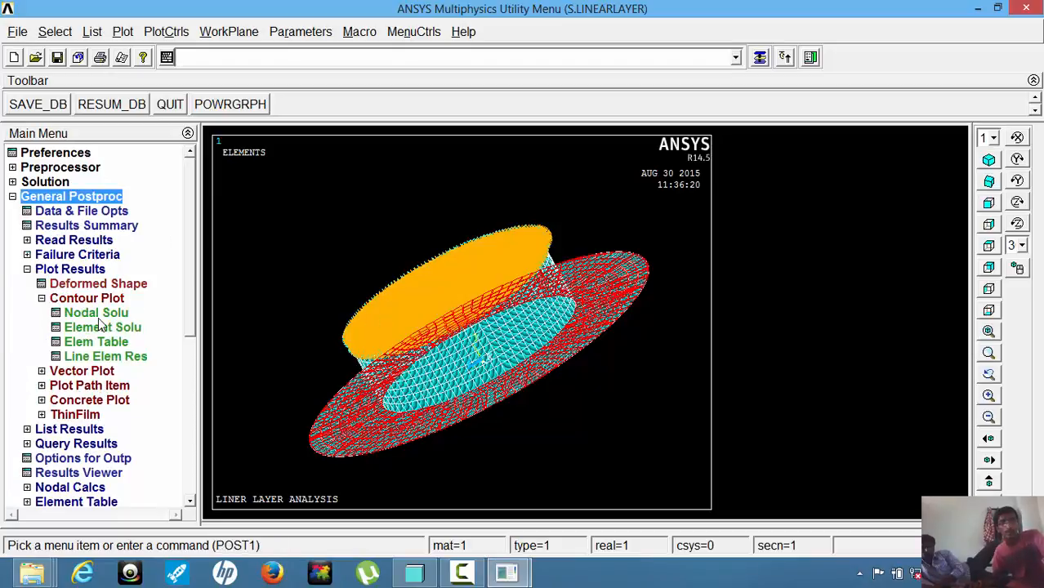
click(96, 314)
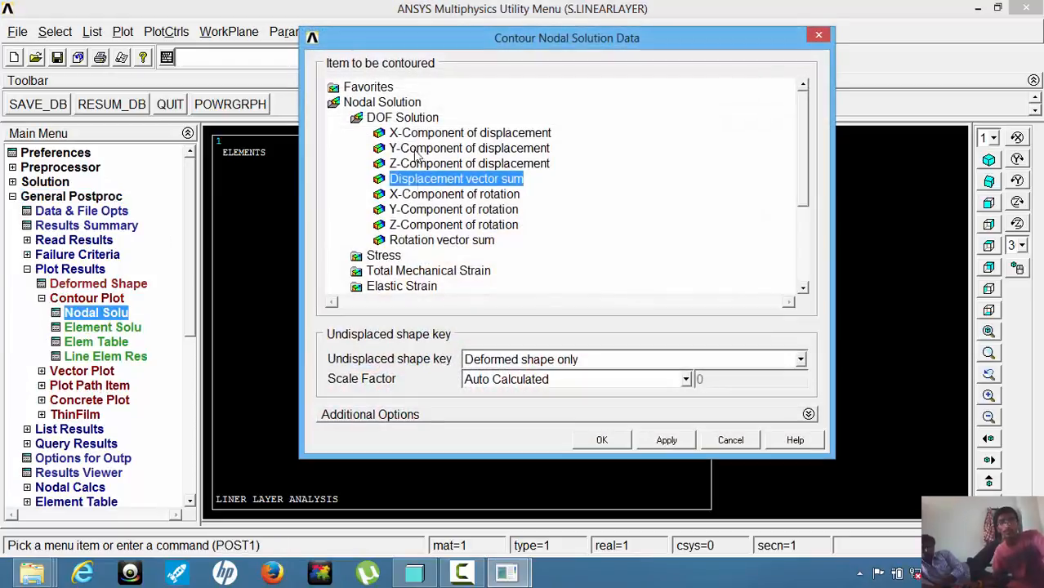
click(402, 120)
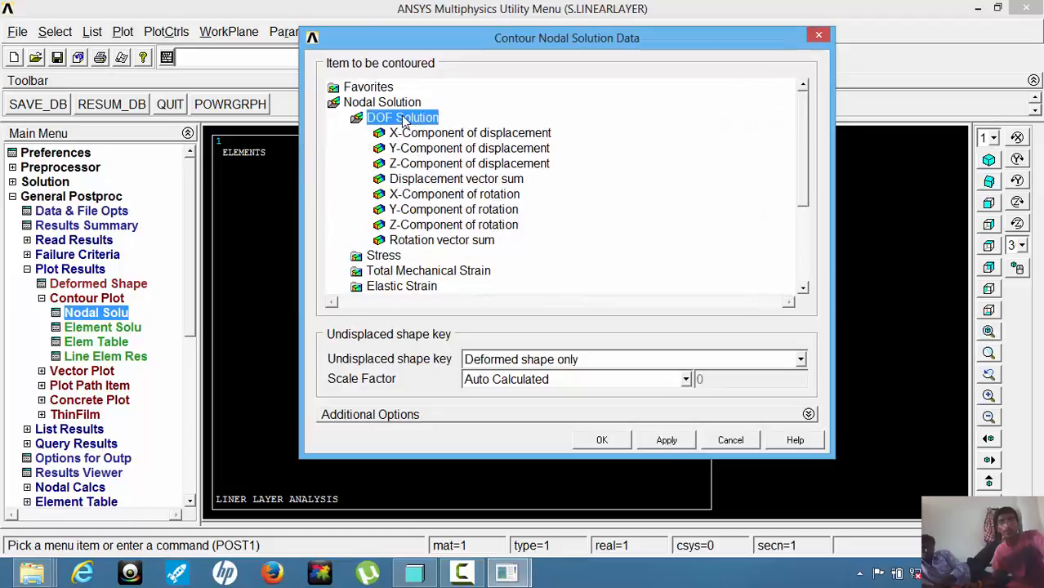
click(451, 181)
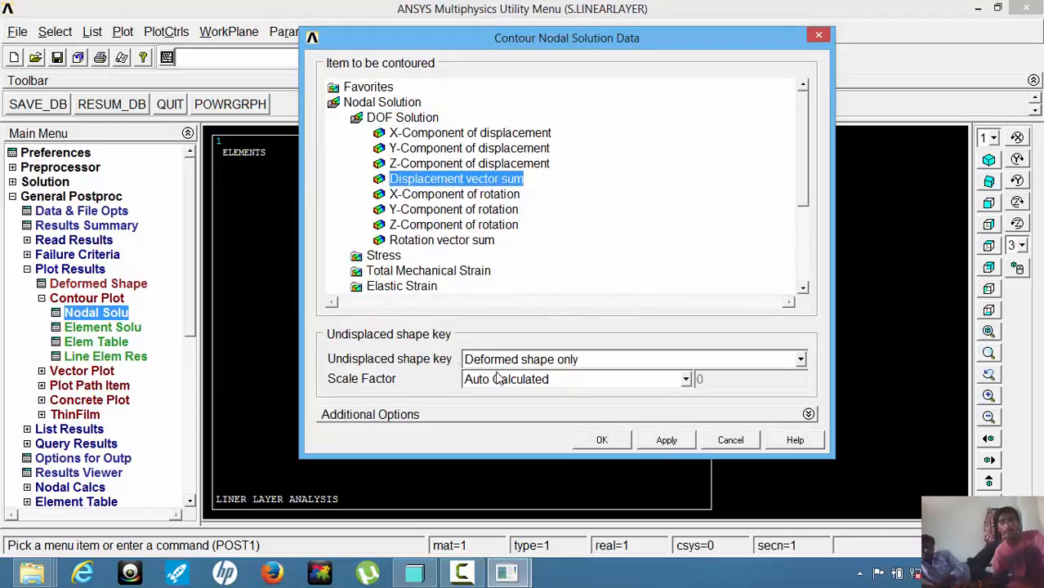
click(800, 361)
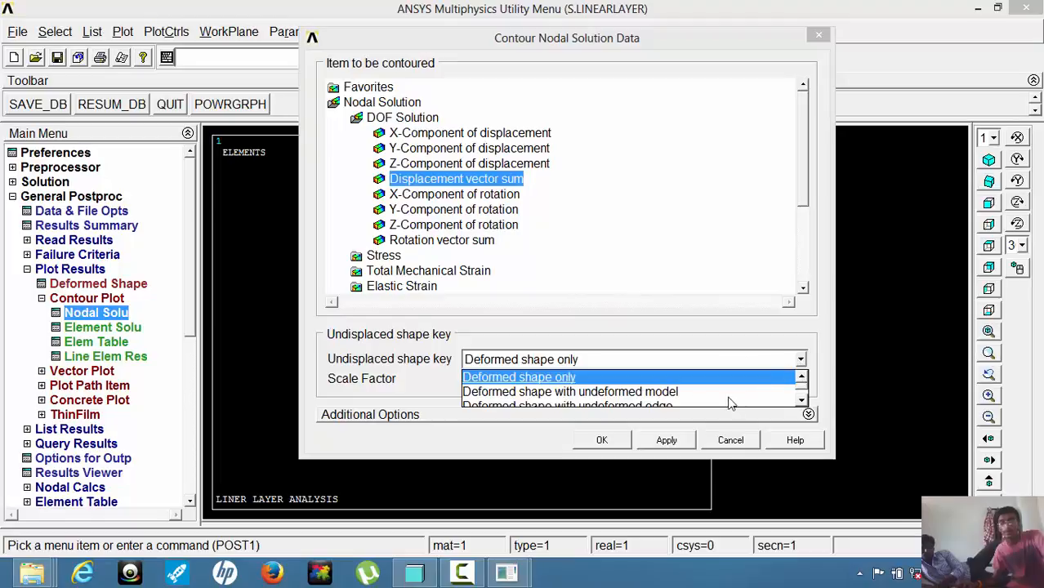
click(668, 393)
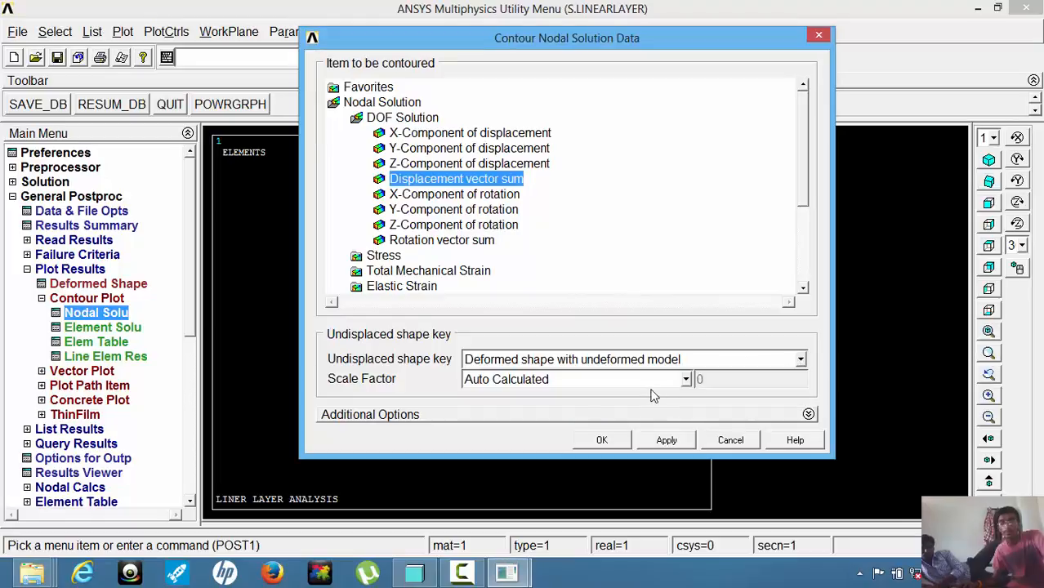
click(599, 438)
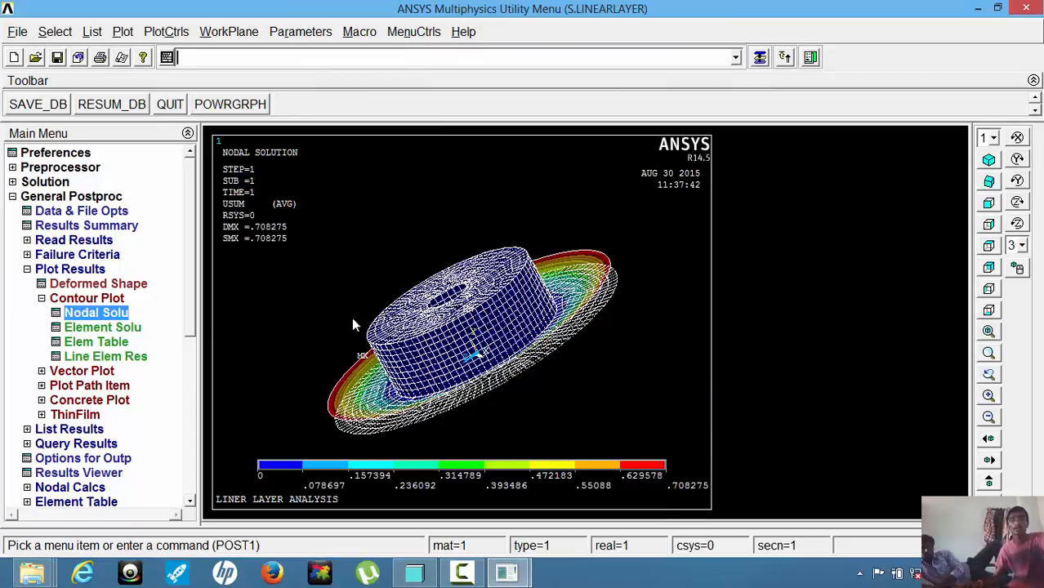
Start an appended report in a new S.LINEARLAYER_report directory and capture the displacement contour plot as an image with the default caption.
click(121, 58)
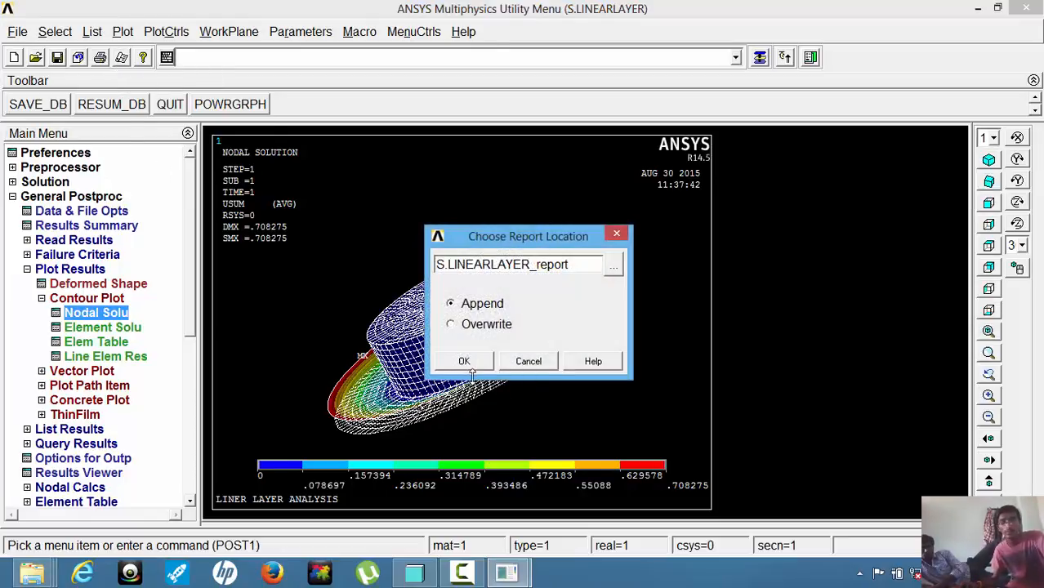
click(461, 360)
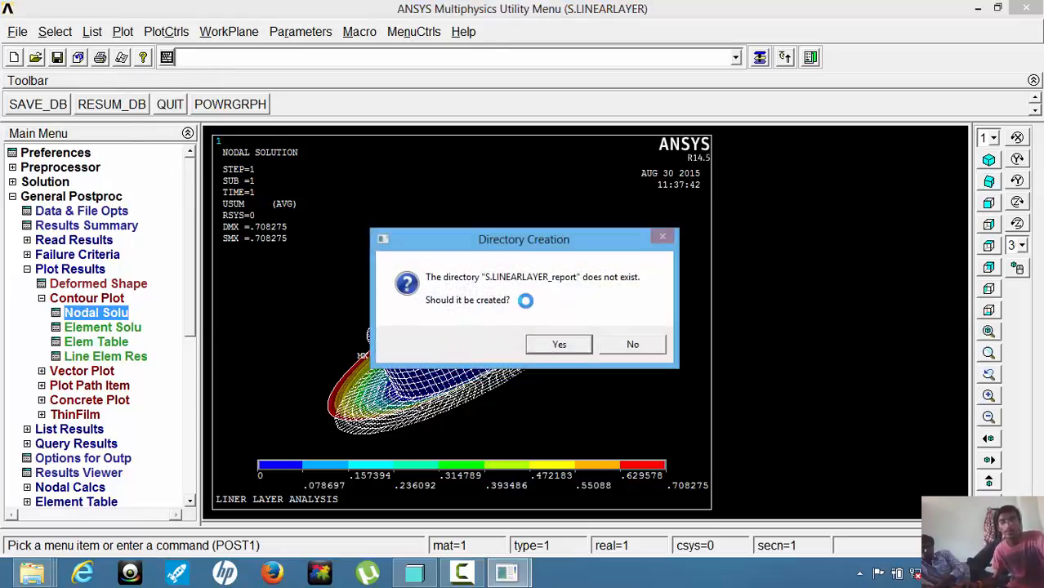
click(555, 343)
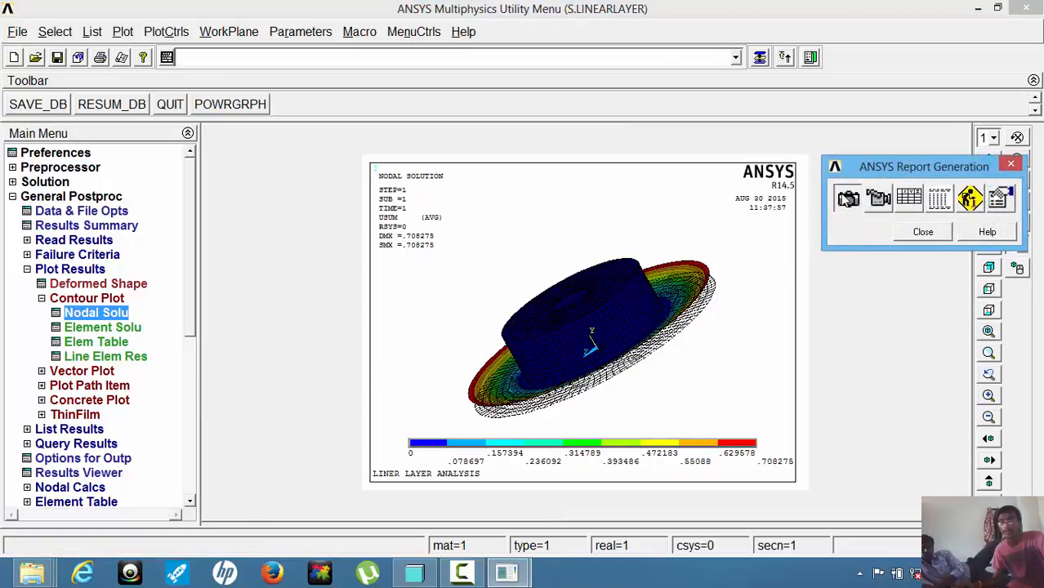
click(848, 199)
click(554, 331)
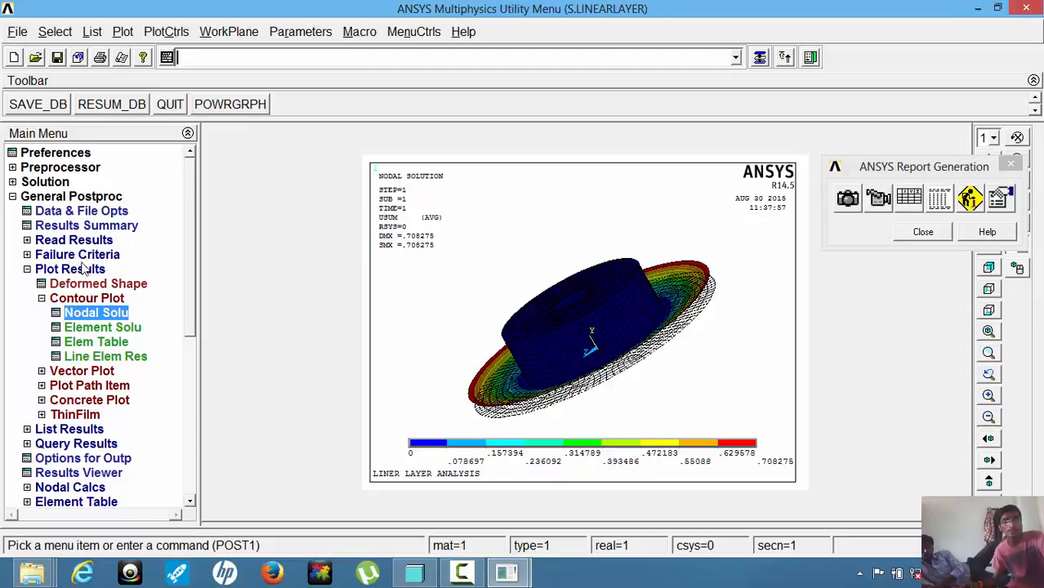
Plot the nodal von Mises stress as contours, showing the deformed shape with the undeformed model.
click(90, 313)
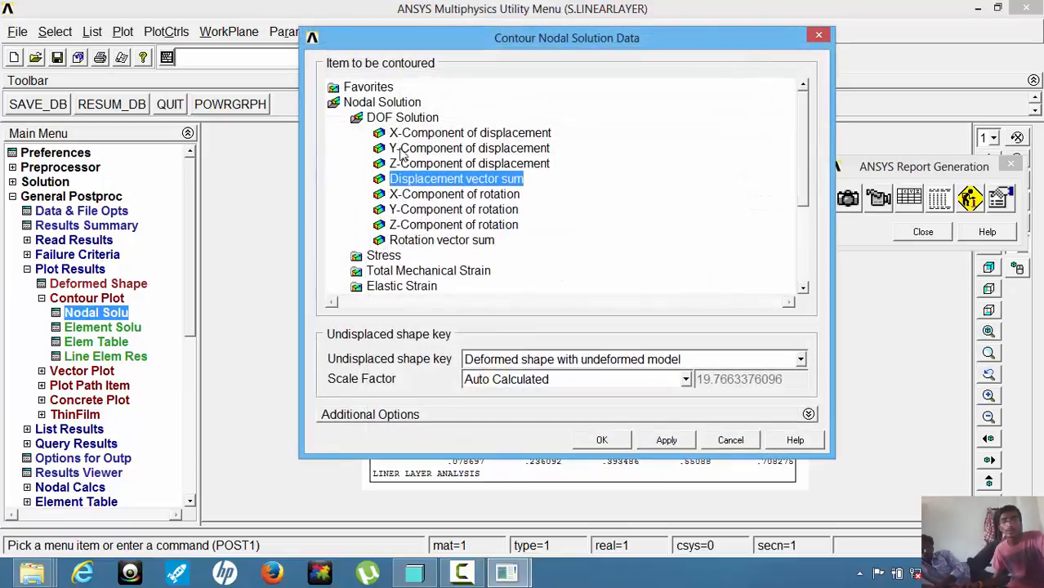
click(374, 256)
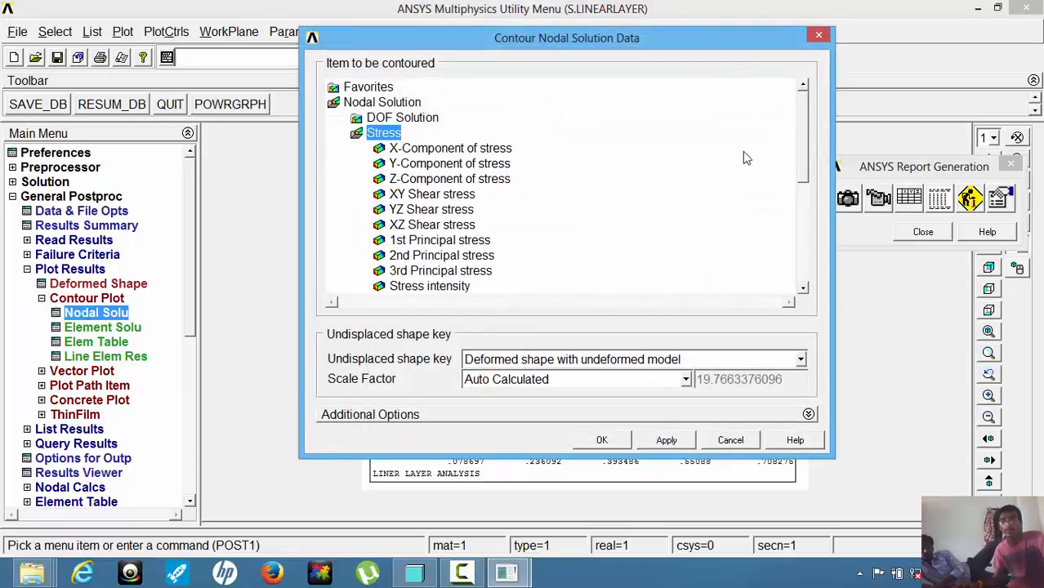
scroll(803, 153, down, 2)
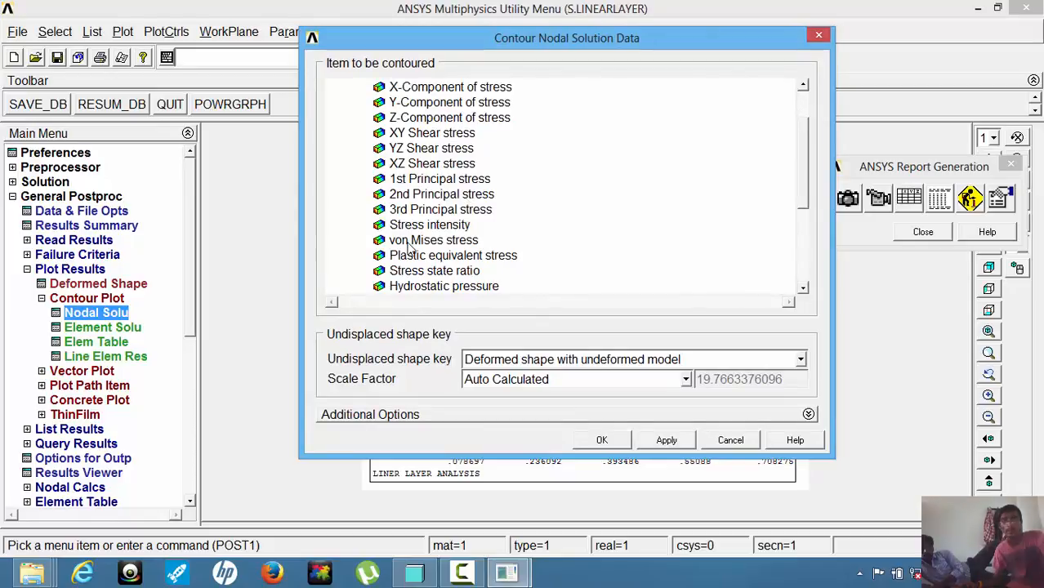
click(432, 240)
click(604, 442)
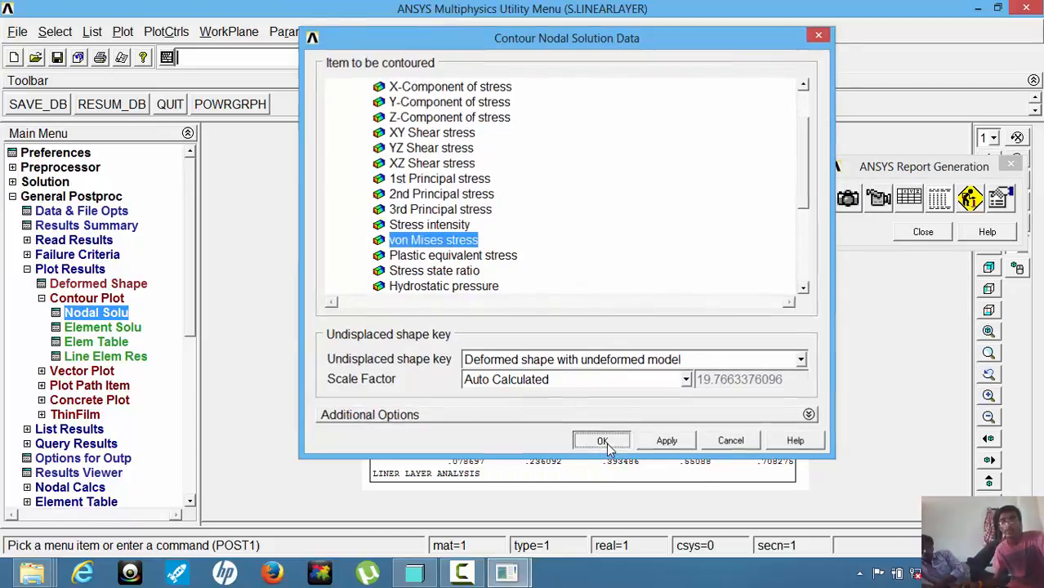
Capture the von Mises stress plot twice for the report, captioning the second capture S.LINEARLAYER Image 3, and close the report generator.
click(847, 198)
click(553, 335)
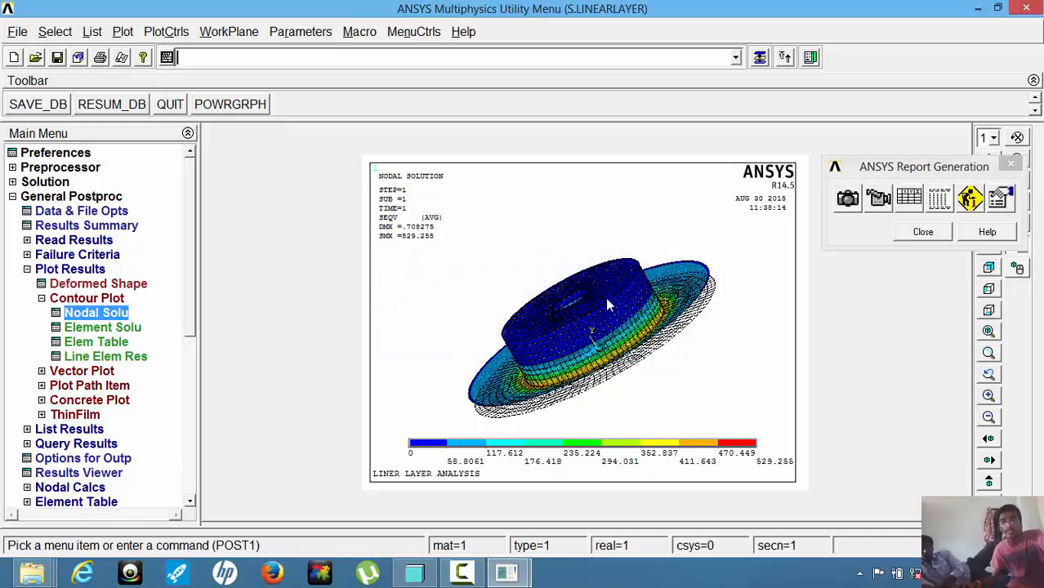
click(847, 199)
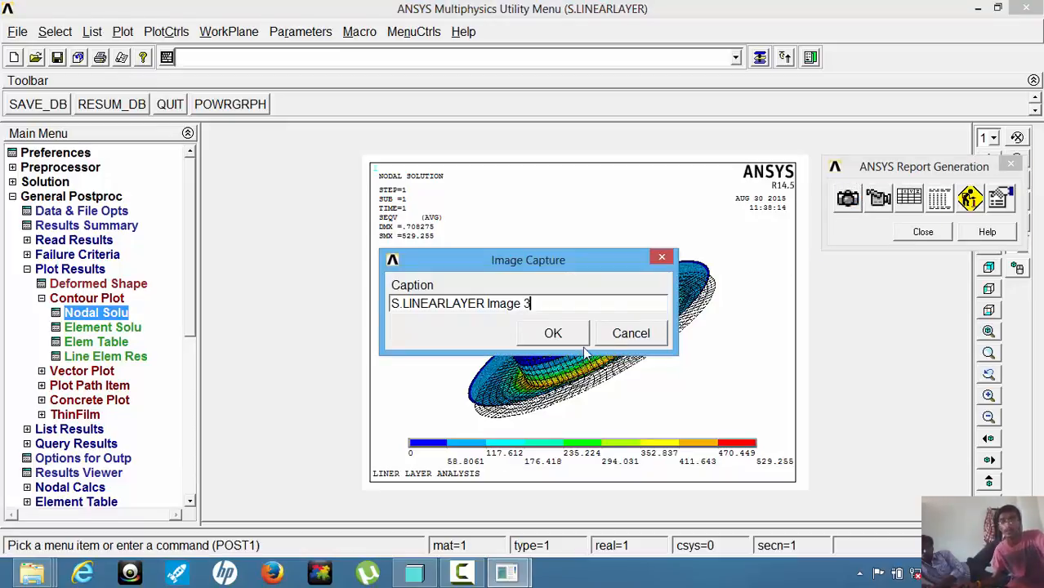
click(552, 333)
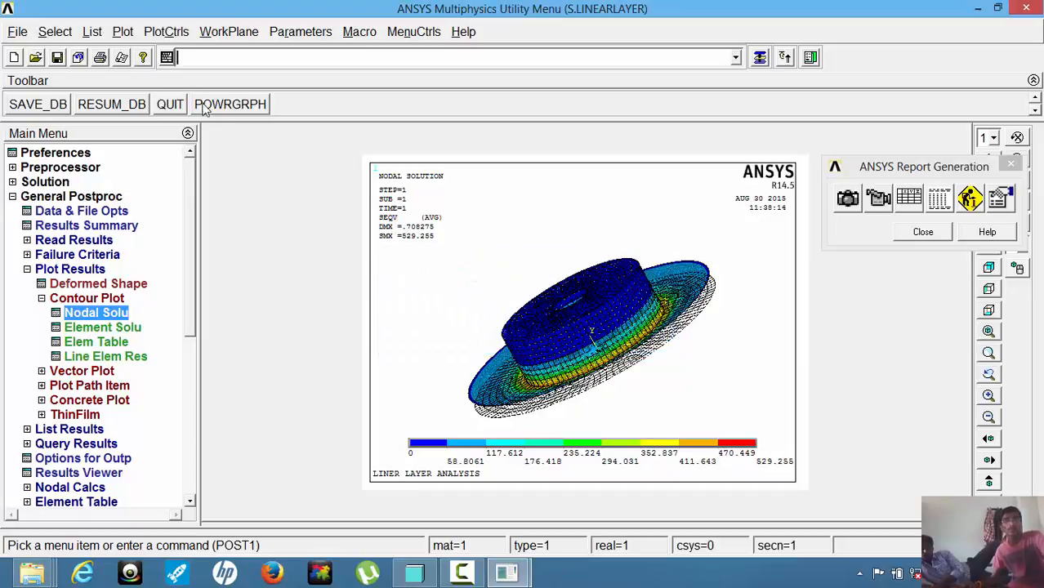
click(921, 234)
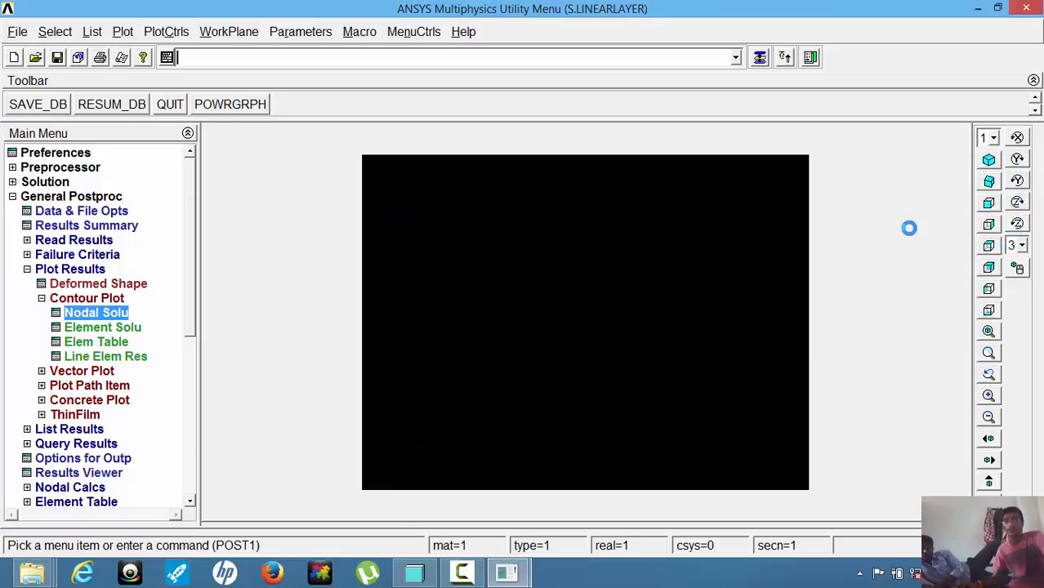